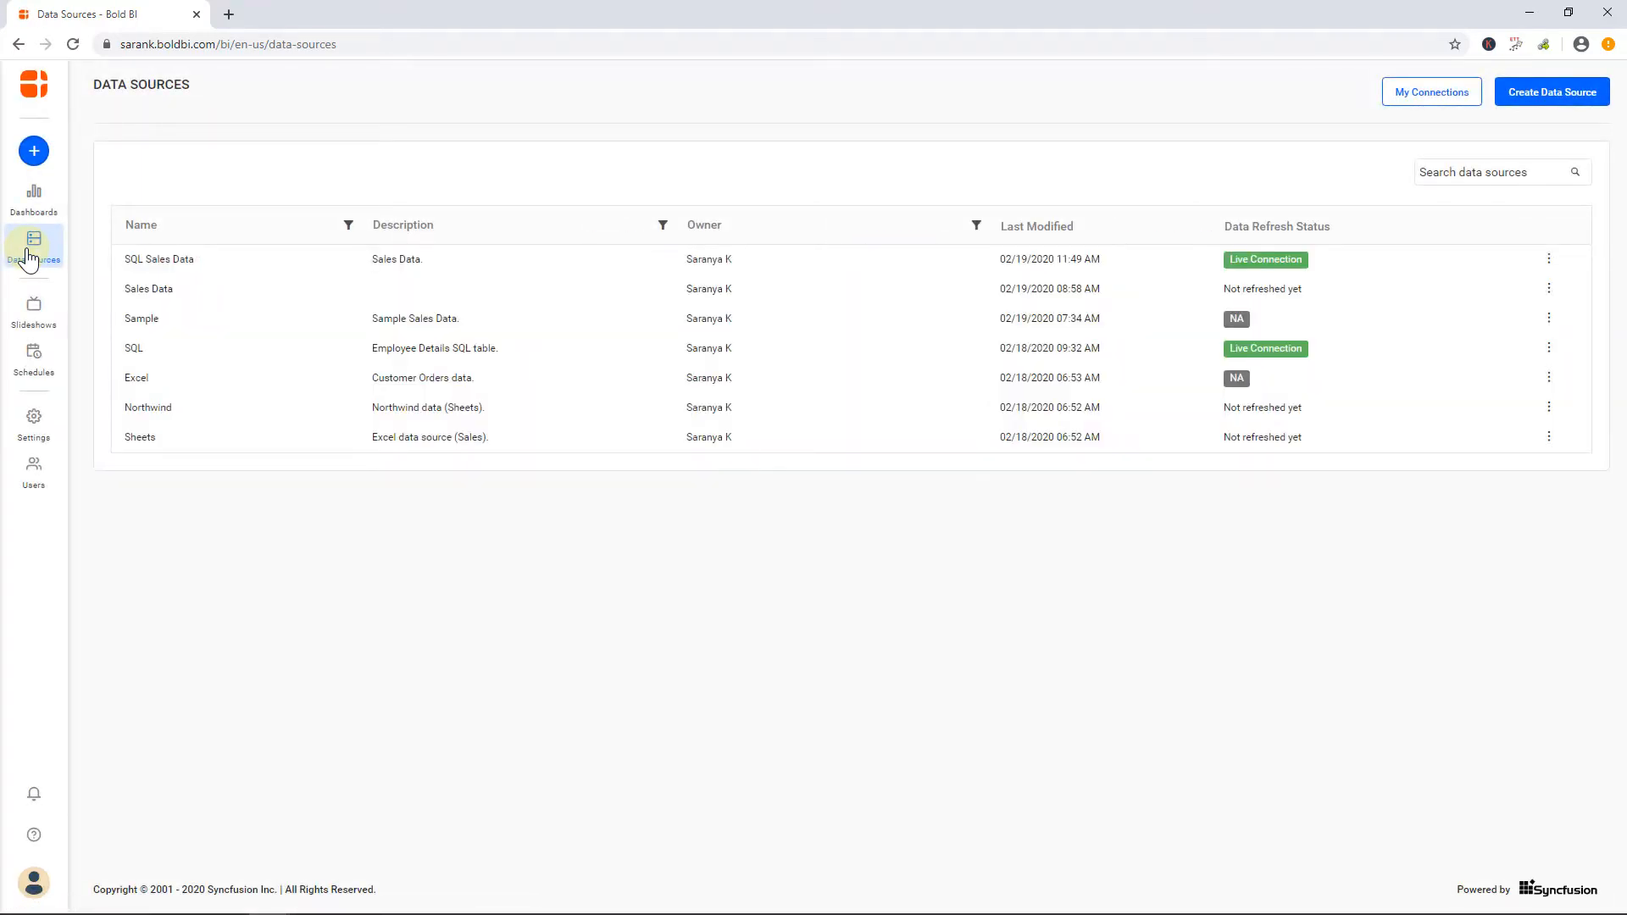
# Step: Create a new dashboard from scratch named Financial Management and open it for design
pyautogui.click(33, 158)
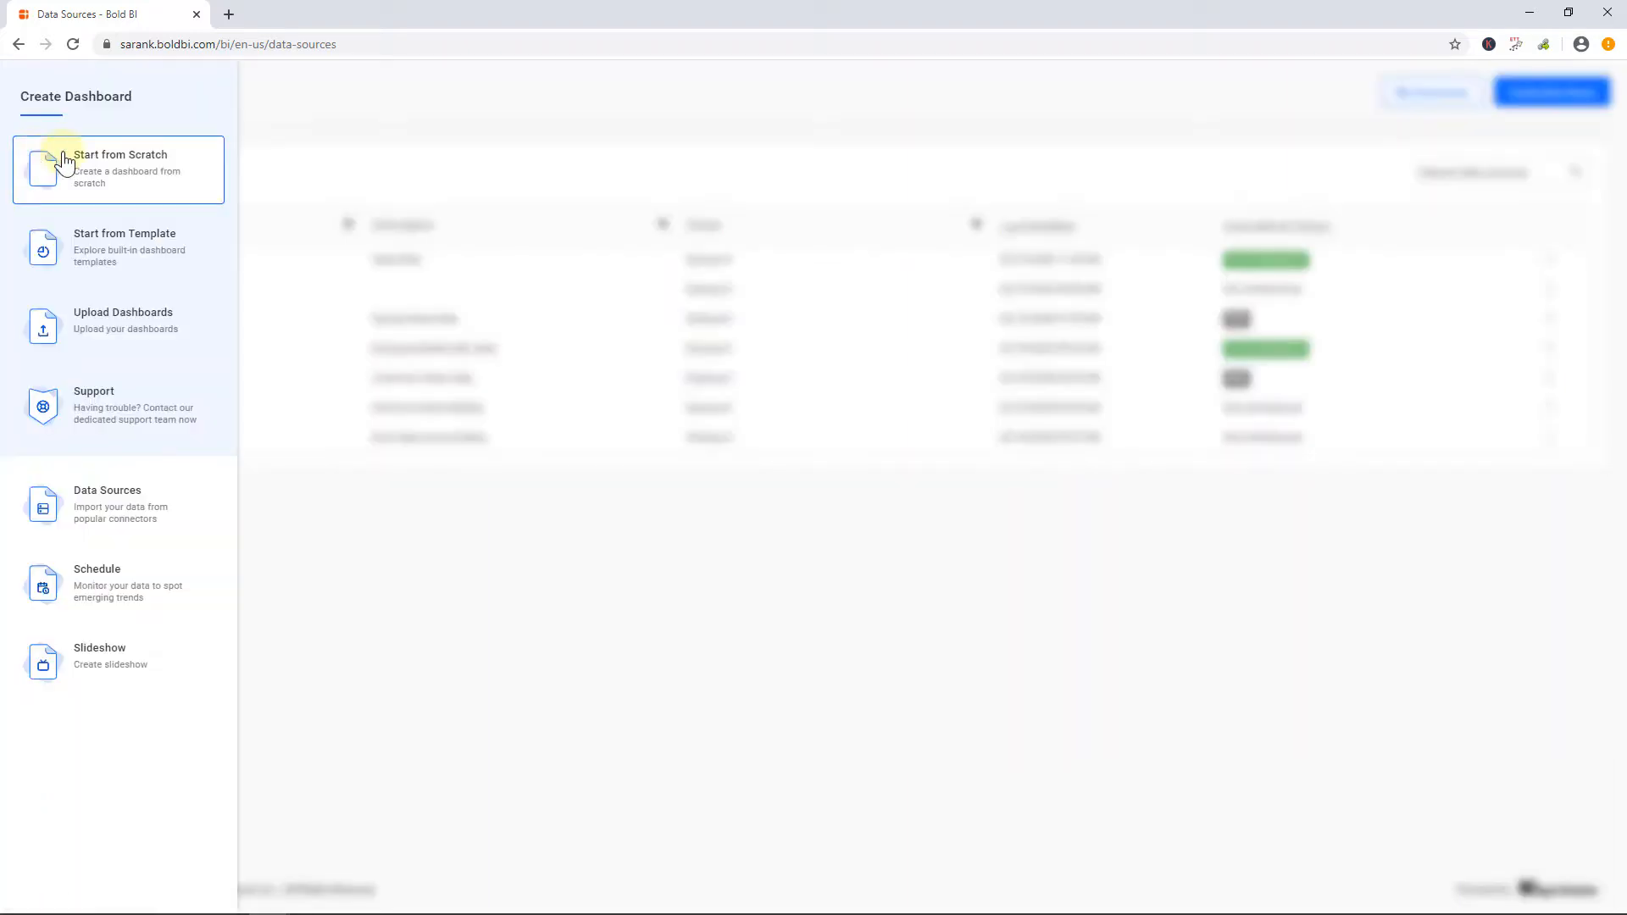
pyautogui.click(99, 194)
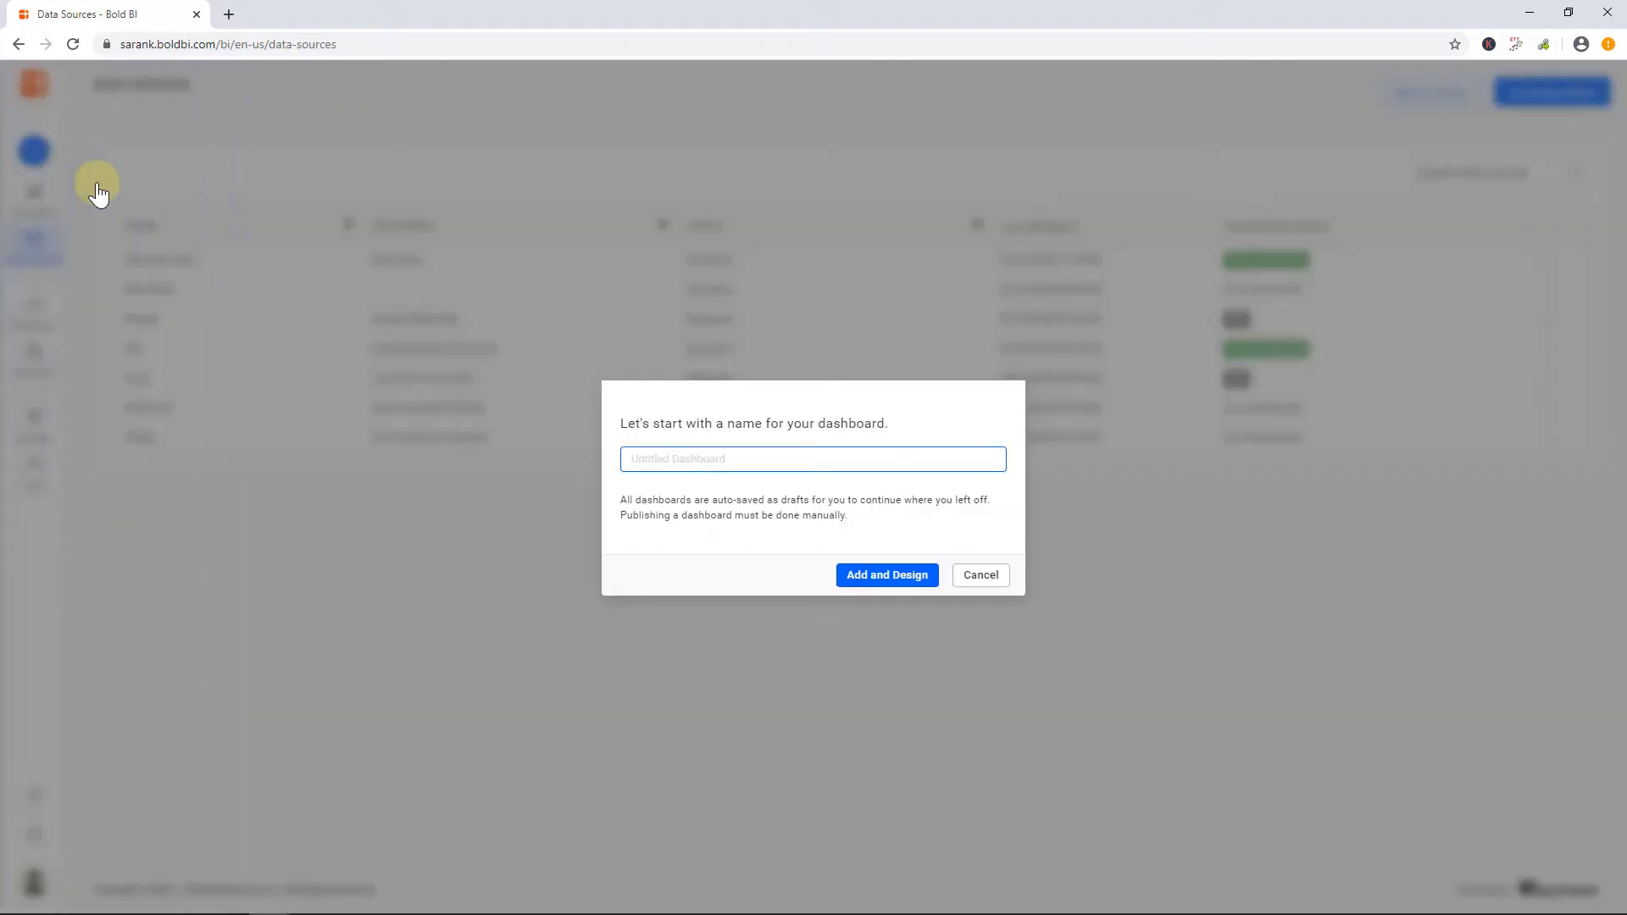
pyautogui.write('Financial Management')
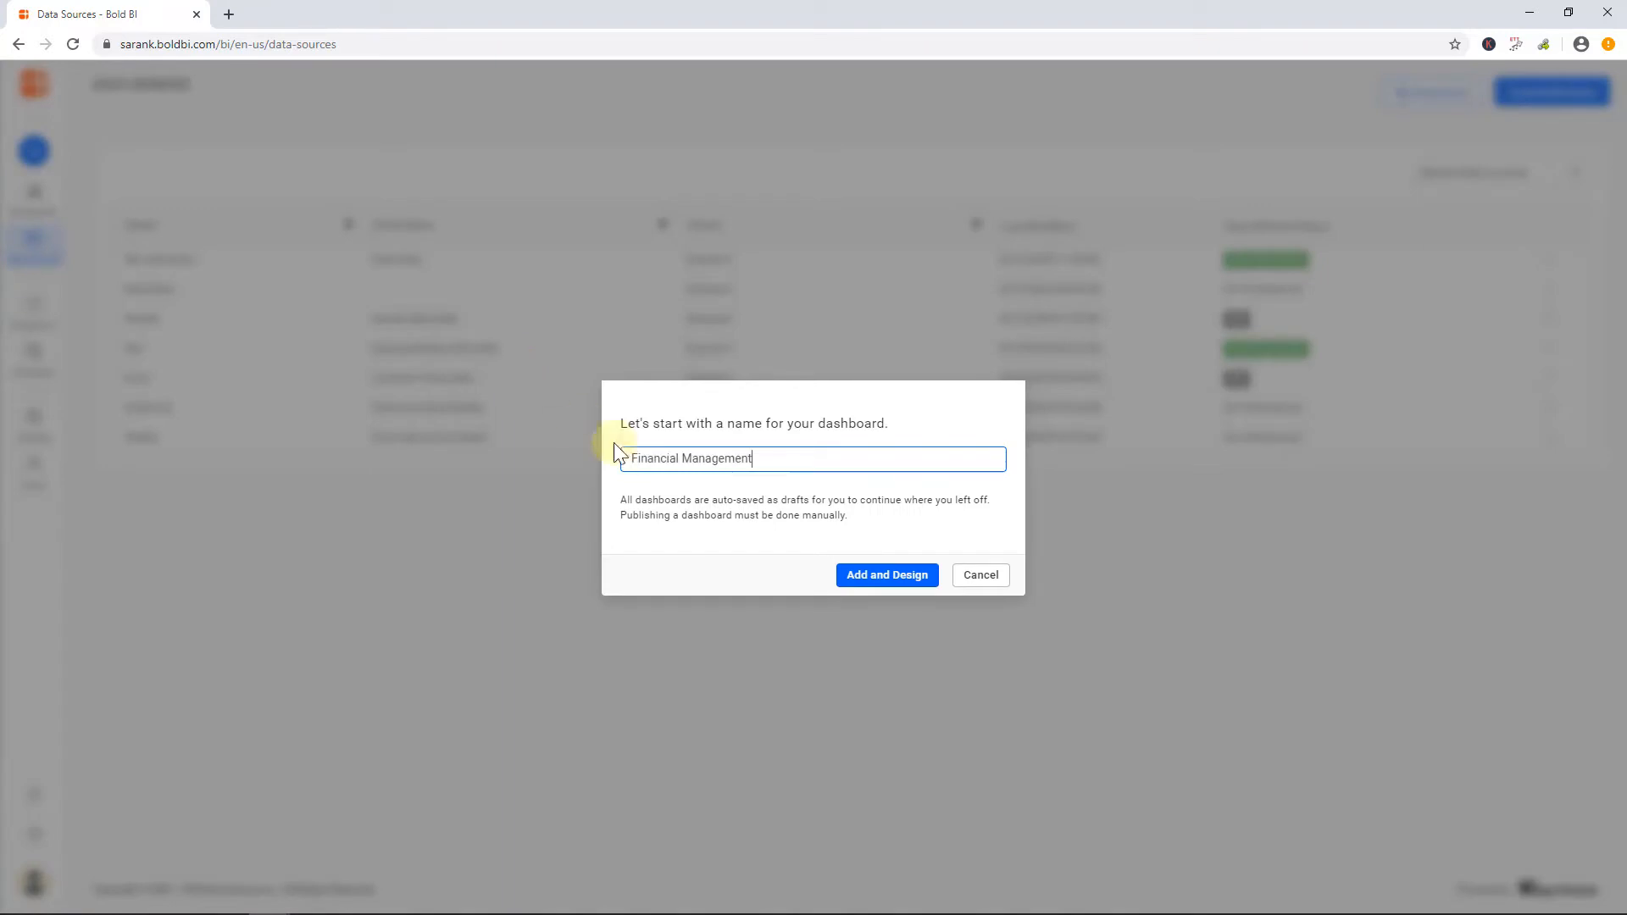
pyautogui.click(862, 581)
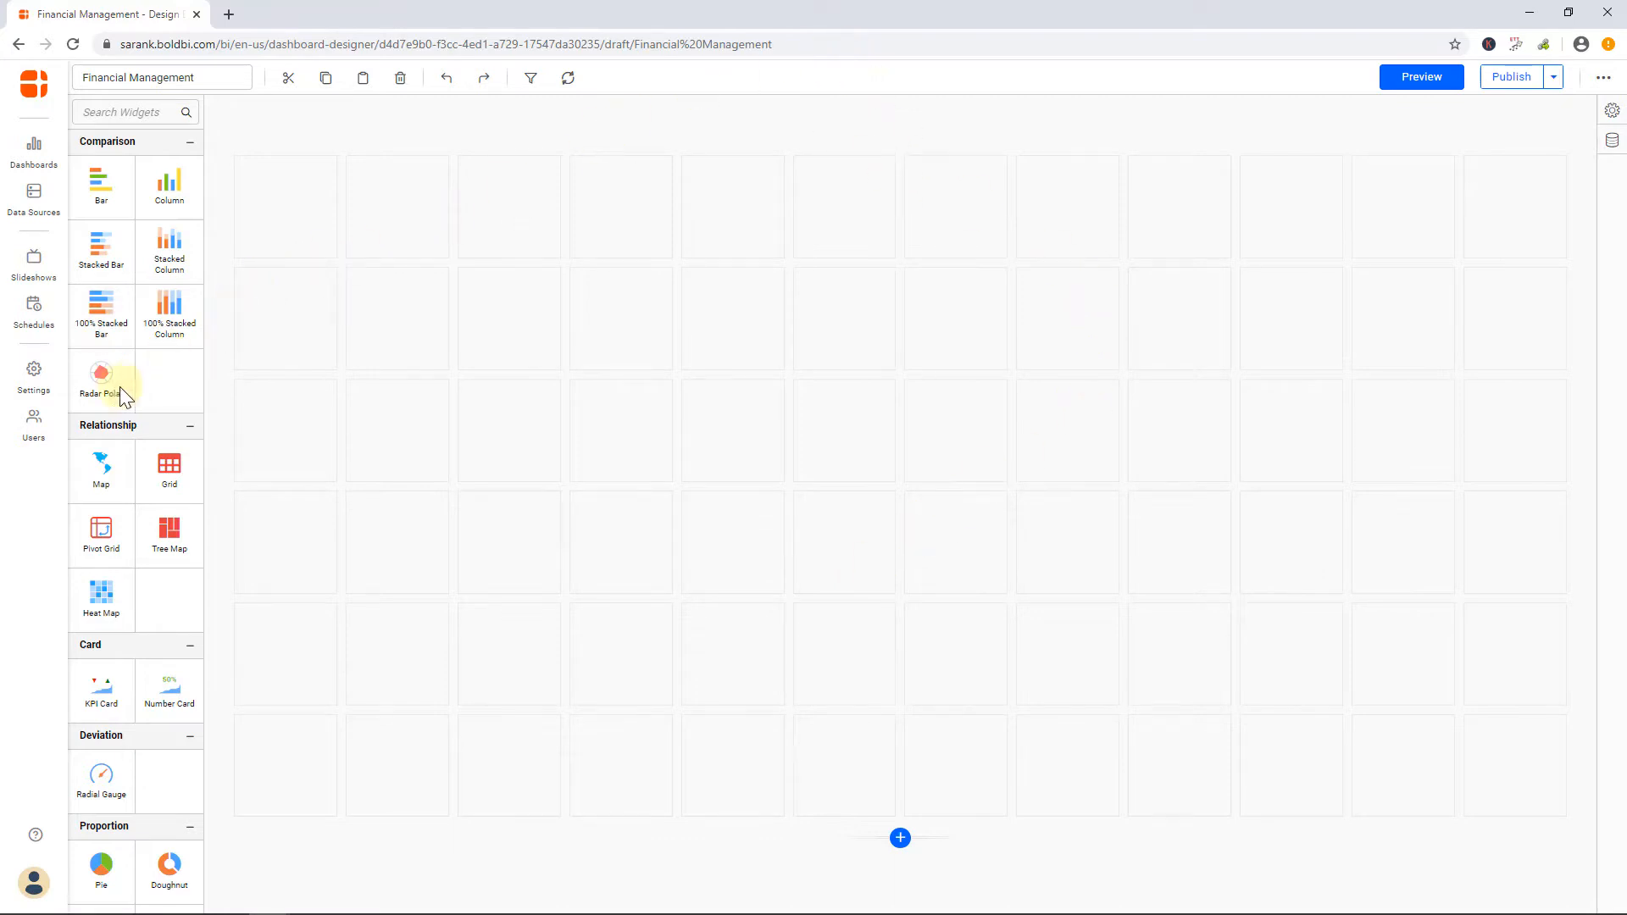
# Step: Look through the available widgets and the data sources that can be reused in the dashboard
pyautogui.scroll(-1, 83, 404)
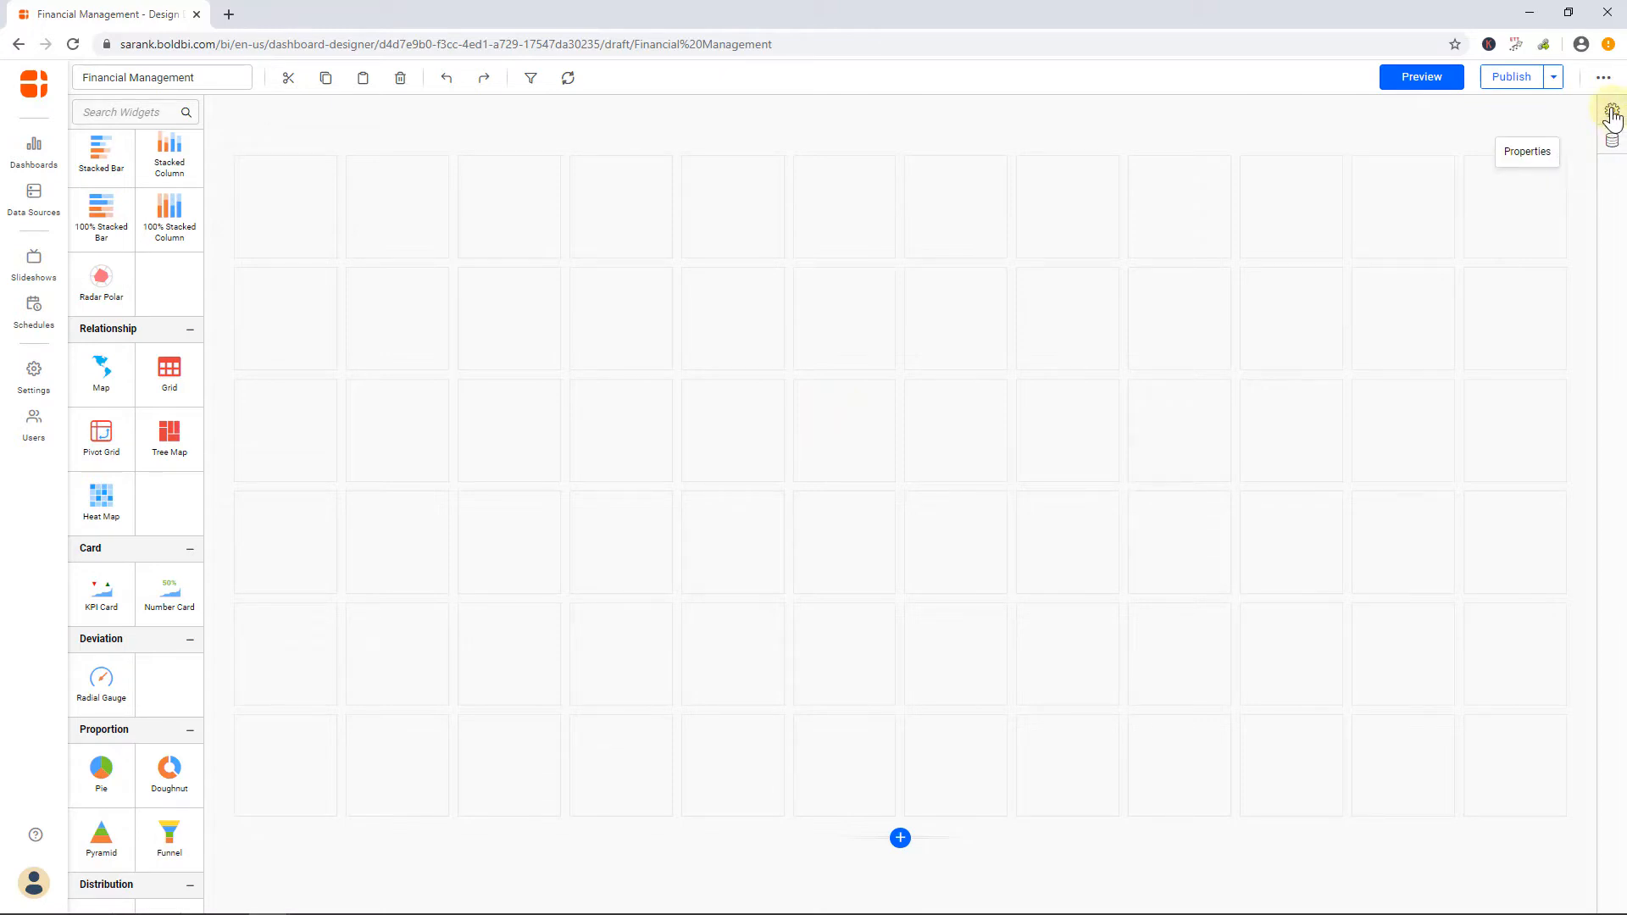
pyautogui.click(901, 839)
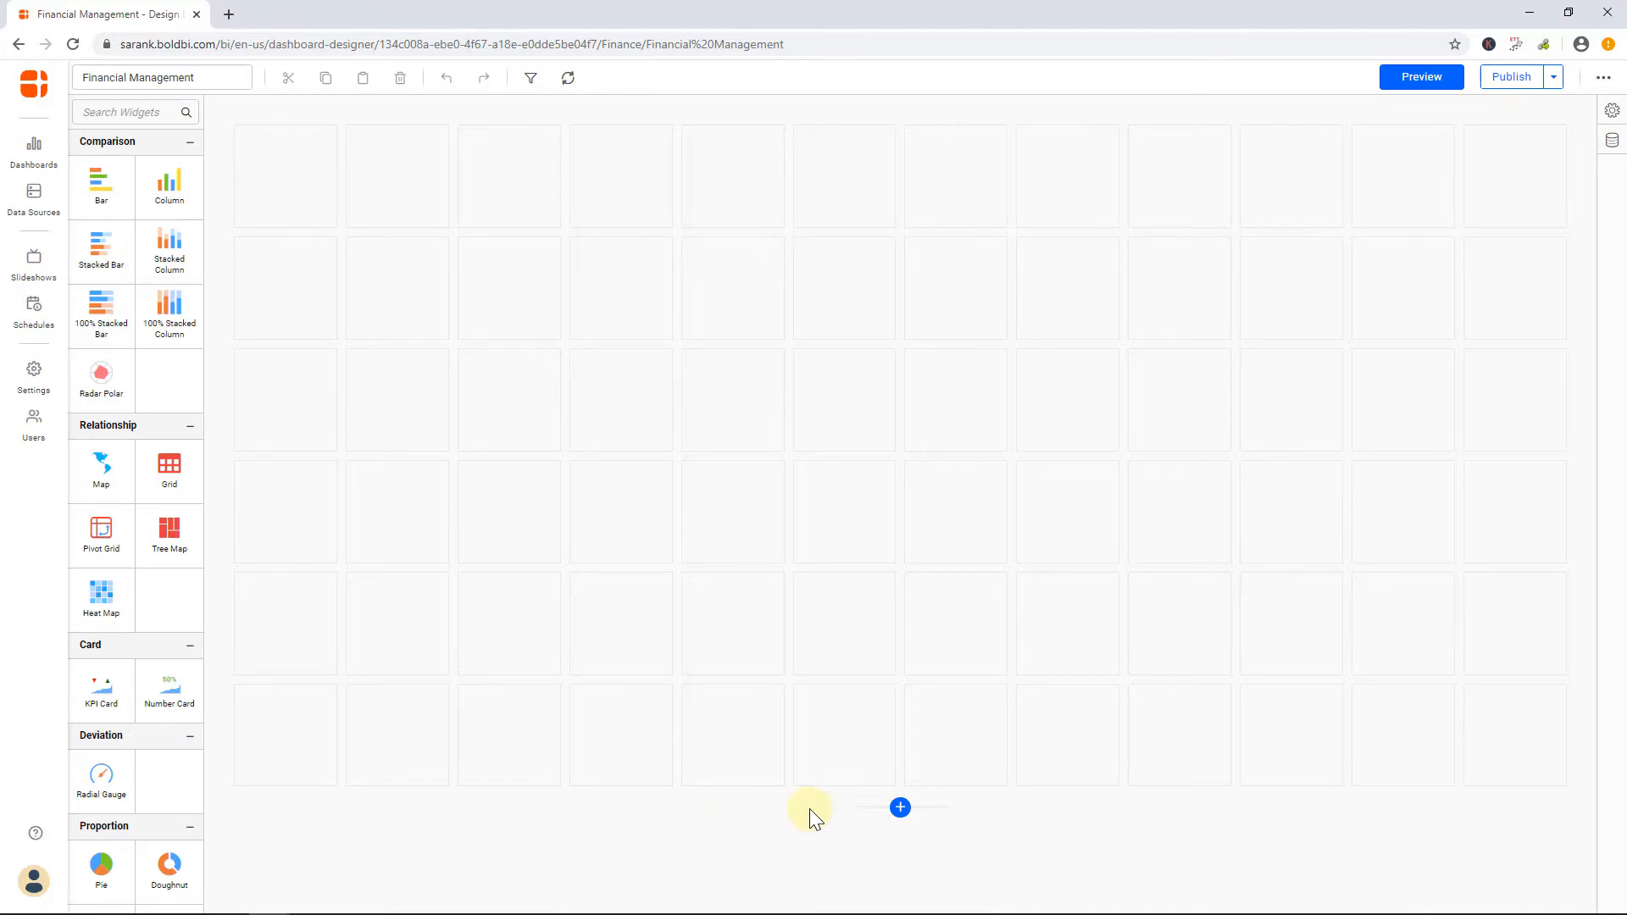
pyautogui.click(1611, 140)
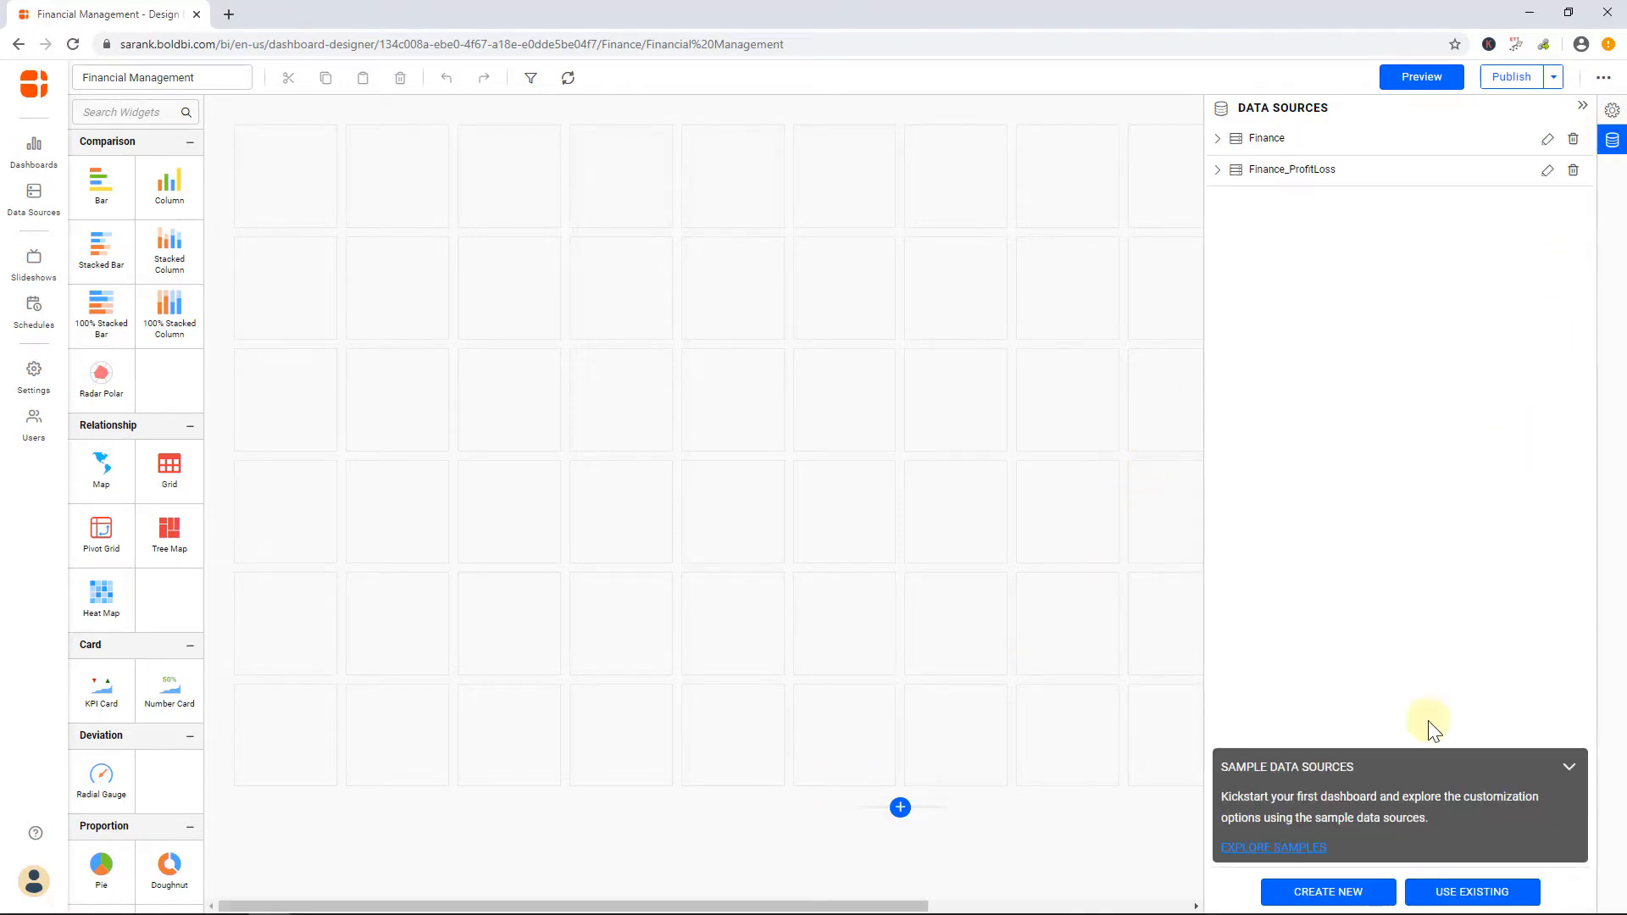
pyautogui.click(1470, 900)
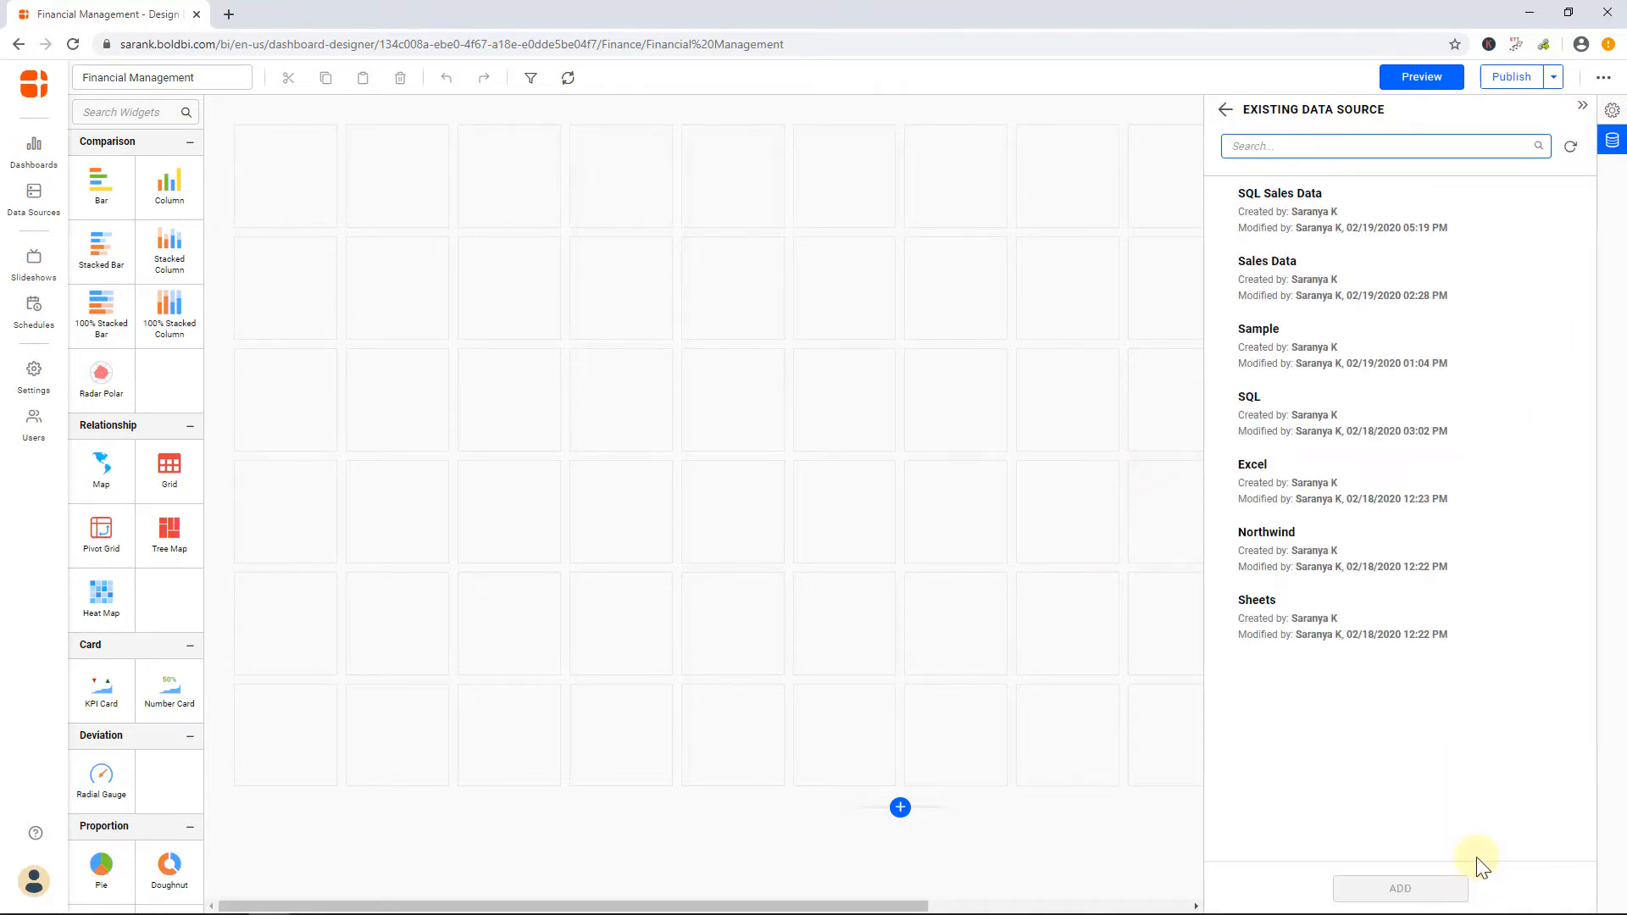
pyautogui.click(1213, 106)
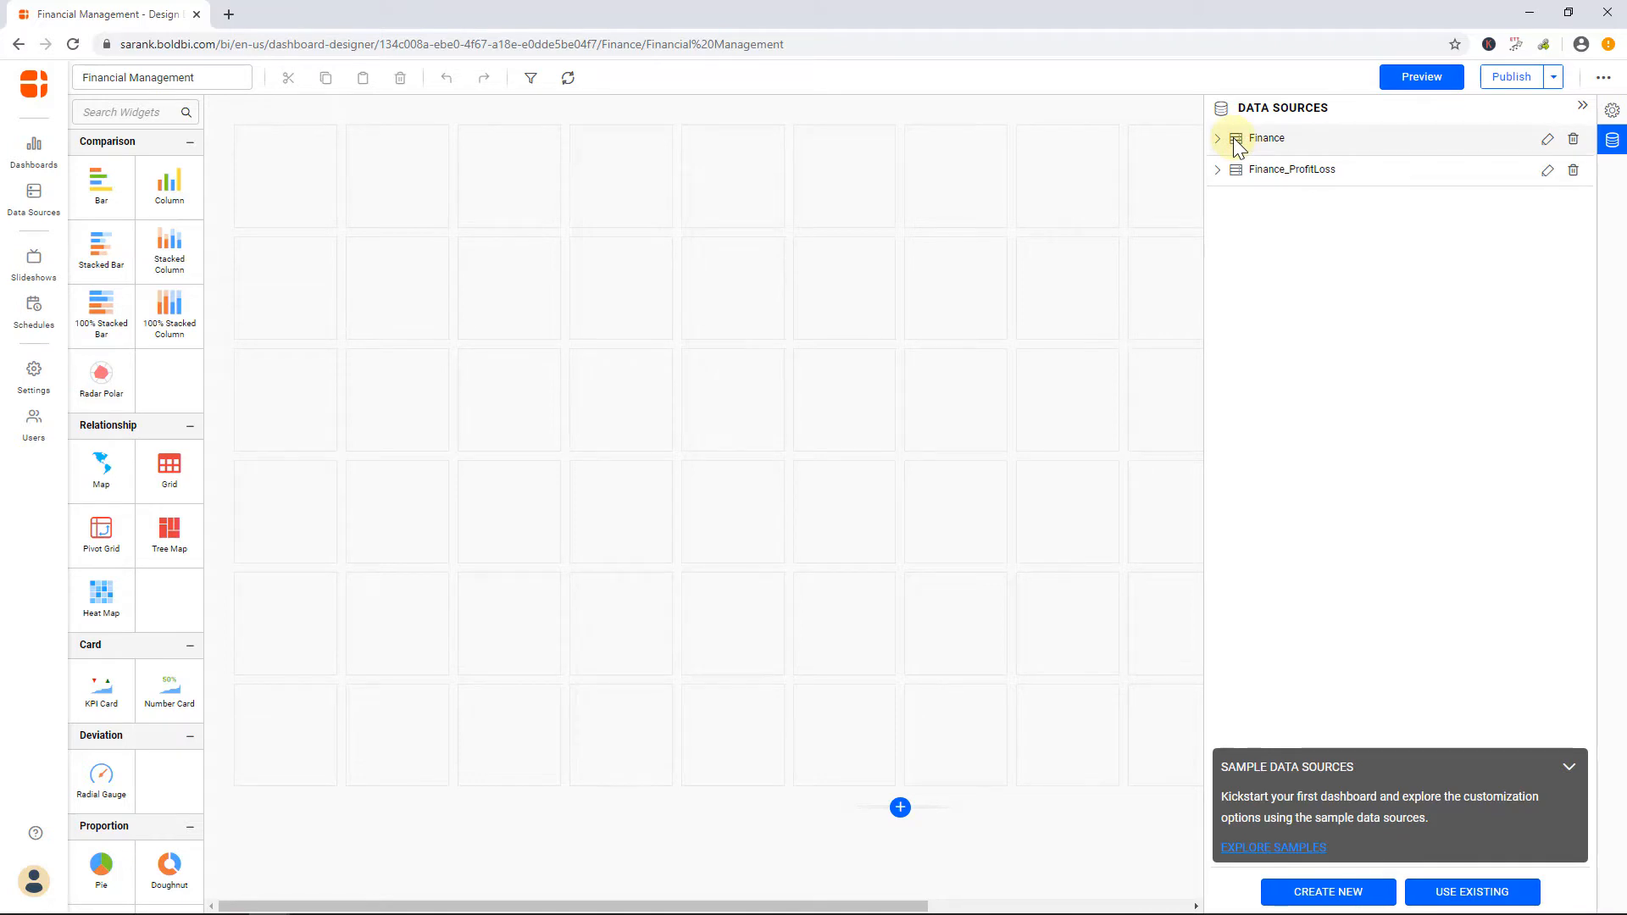
pyautogui.click(1581, 106)
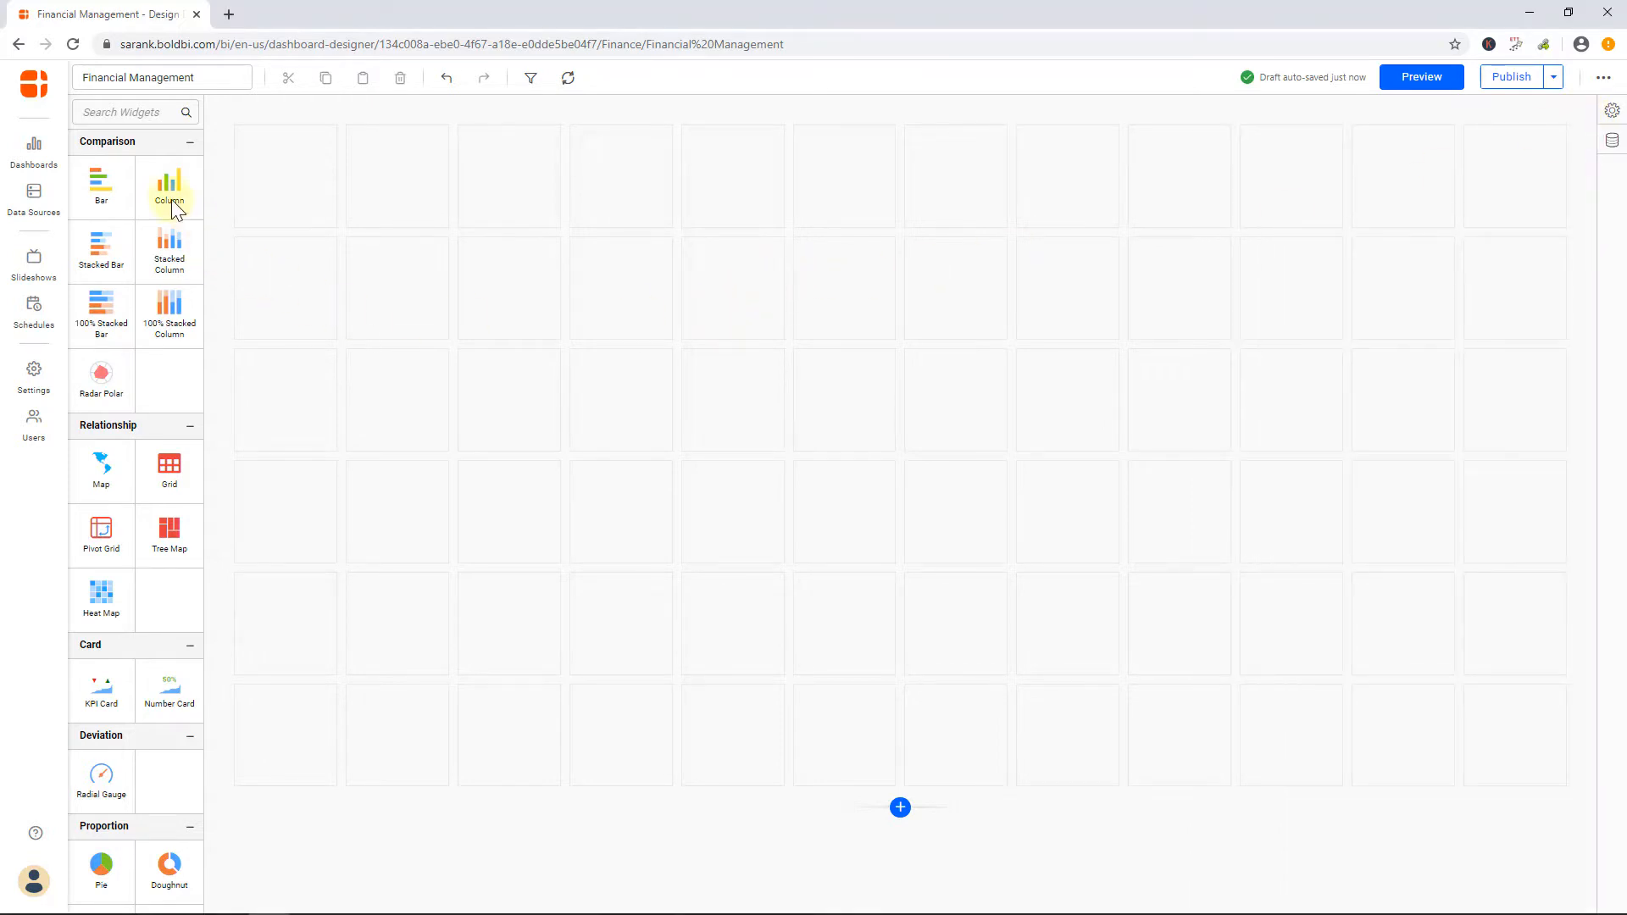
# Step: Add a column chart to the upper-left of the canvas, with Assets Amount and Liability Amount as values and Due_Date as column
pyautogui.moveTo(169, 193); pyautogui.dragTo(514, 421)
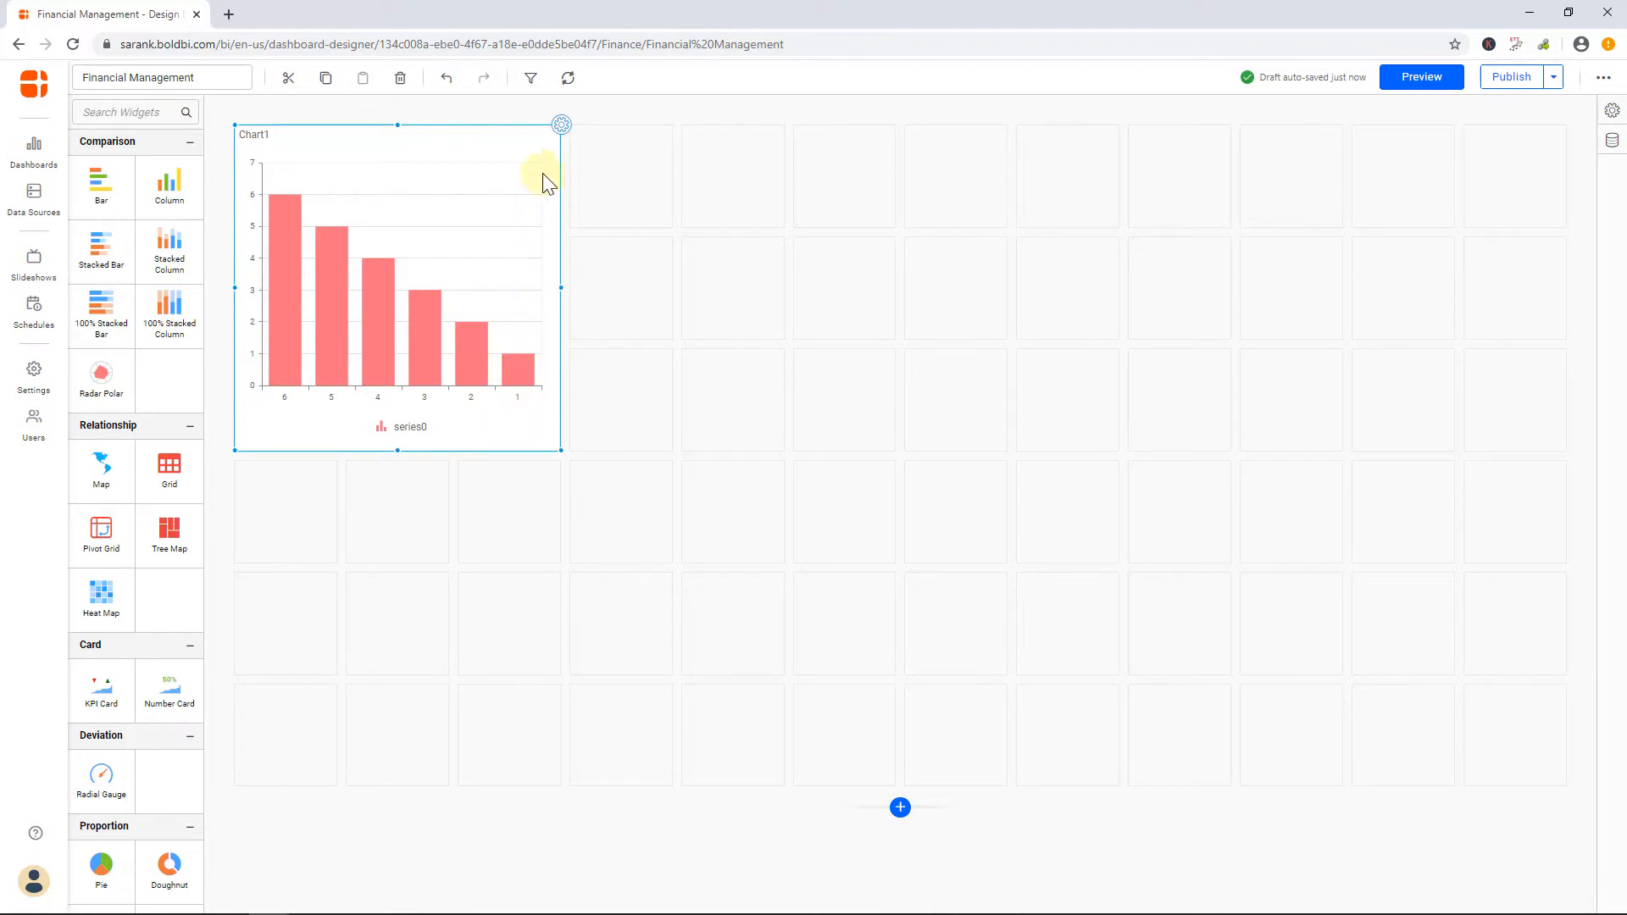
pyautogui.click(562, 127)
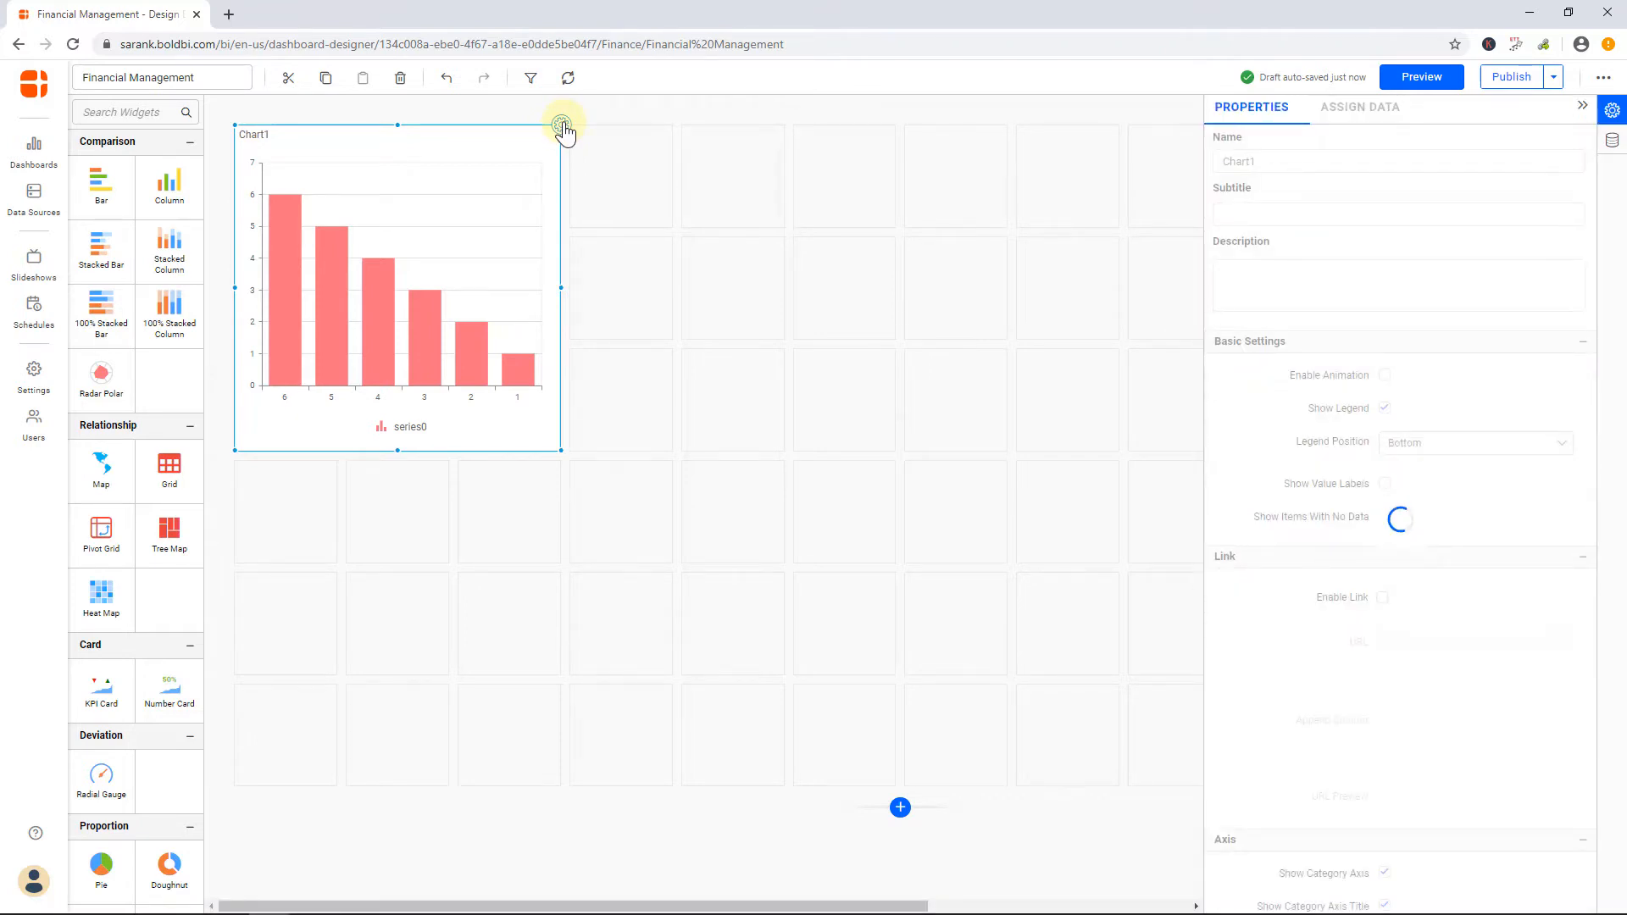
pyautogui.click(1383, 120)
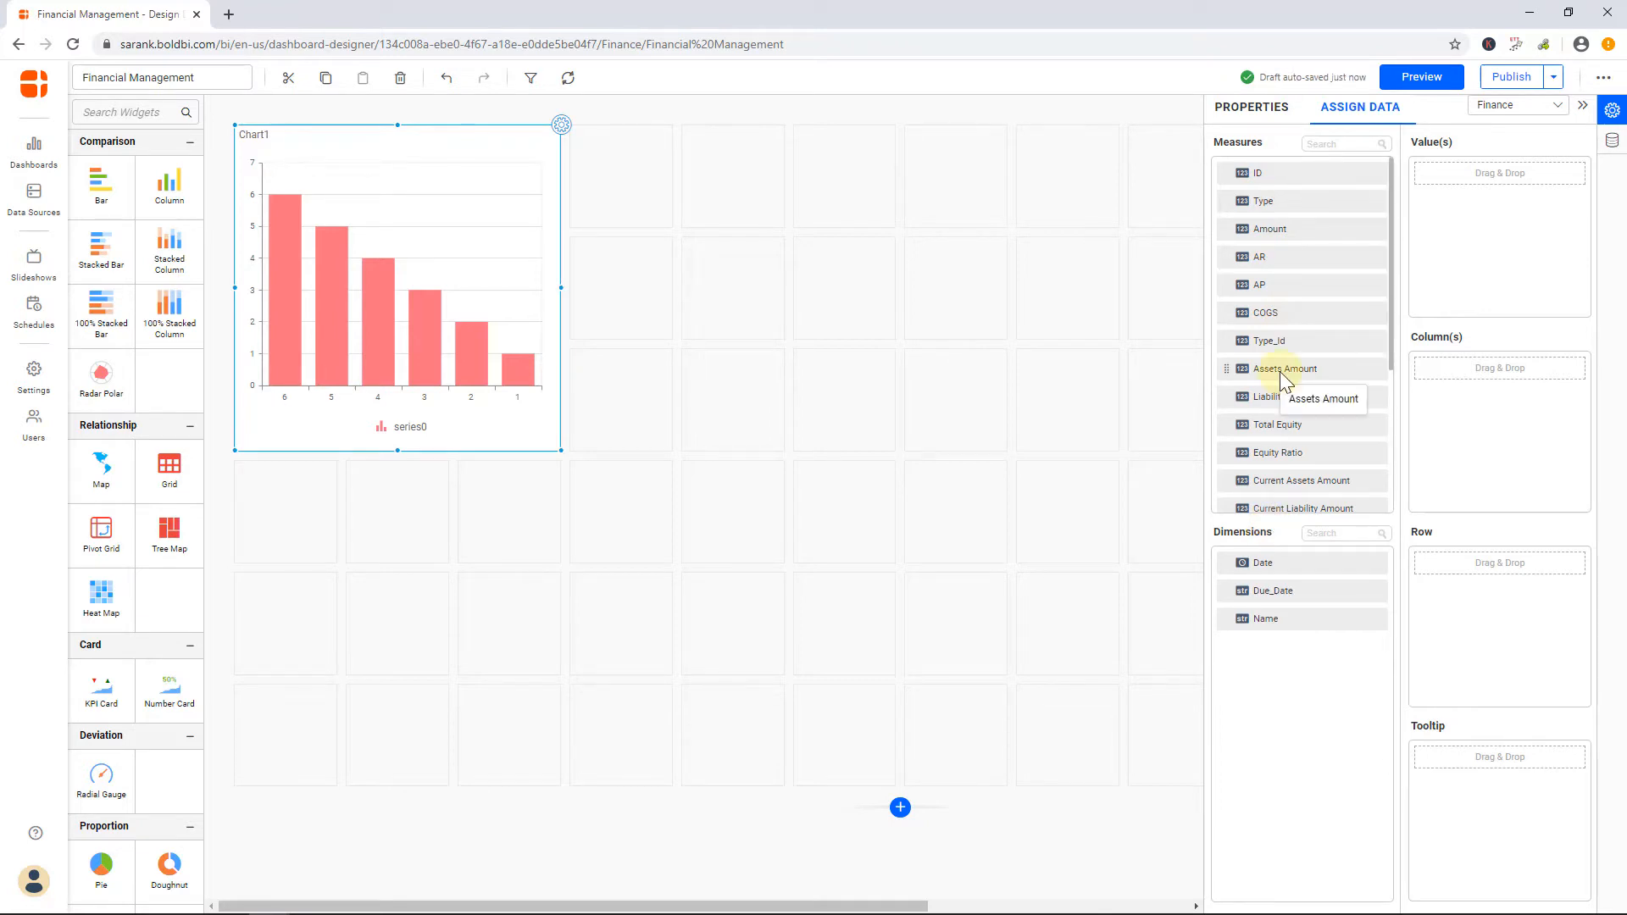
pyautogui.moveTo(1280, 371); pyautogui.dragTo(1445, 185)
pyautogui.moveTo(1325, 393); pyautogui.dragTo(1440, 227)
pyautogui.moveTo(1279, 585); pyautogui.dragTo(1487, 377)
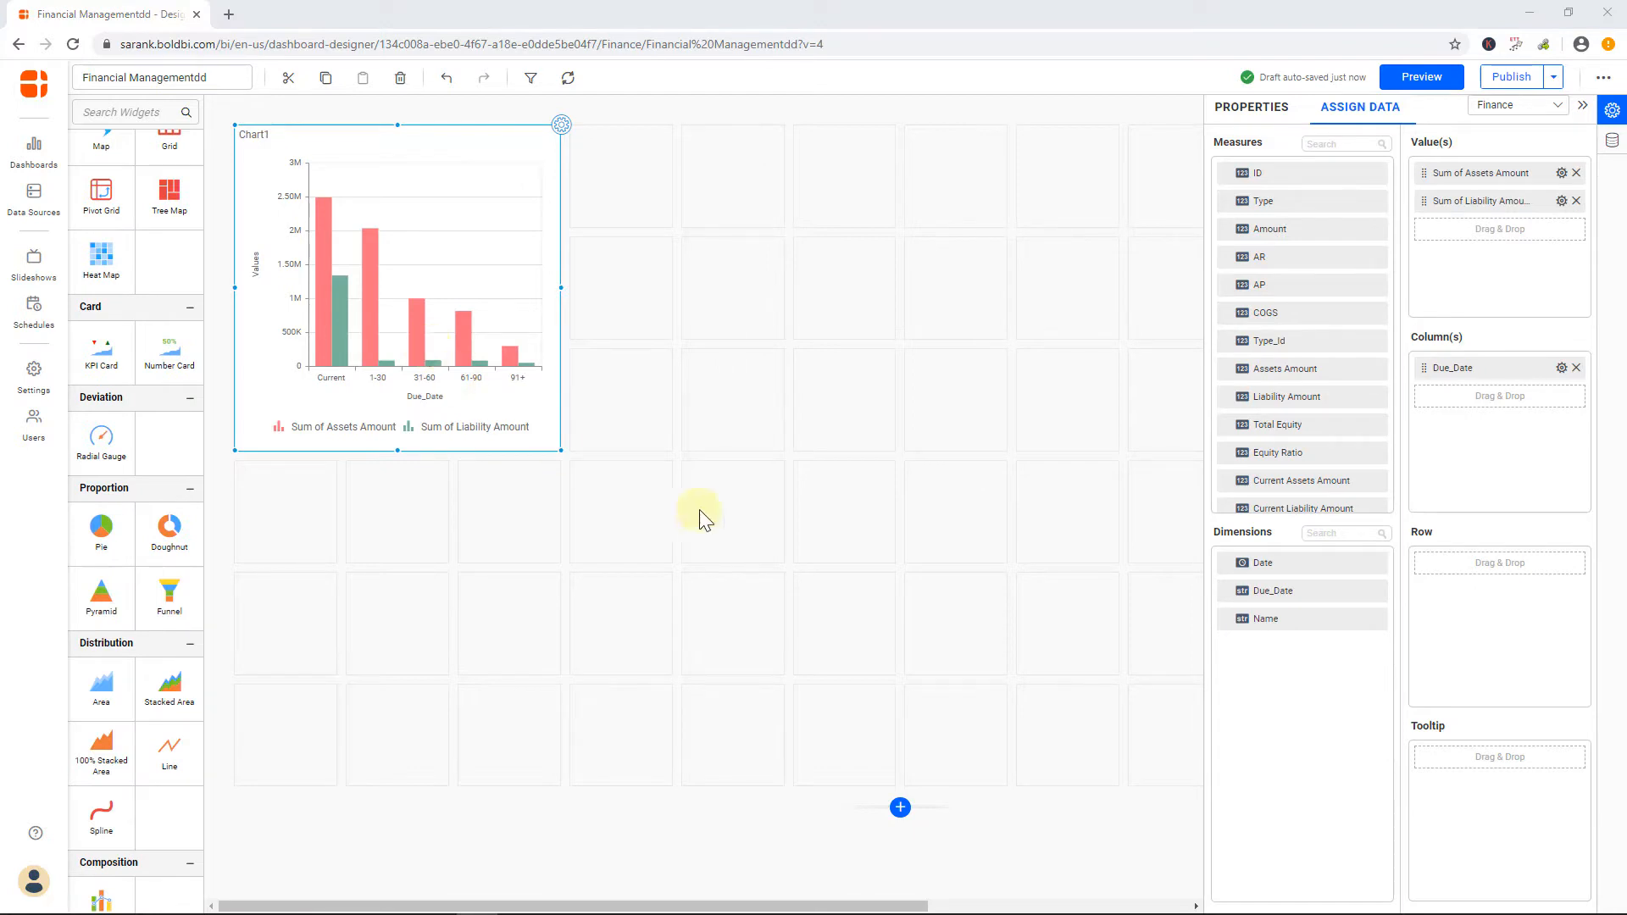
# Step: Examine the aggregation, filter and number formatting options of the chart's Assets Amount value without changing them
pyautogui.click(1562, 174)
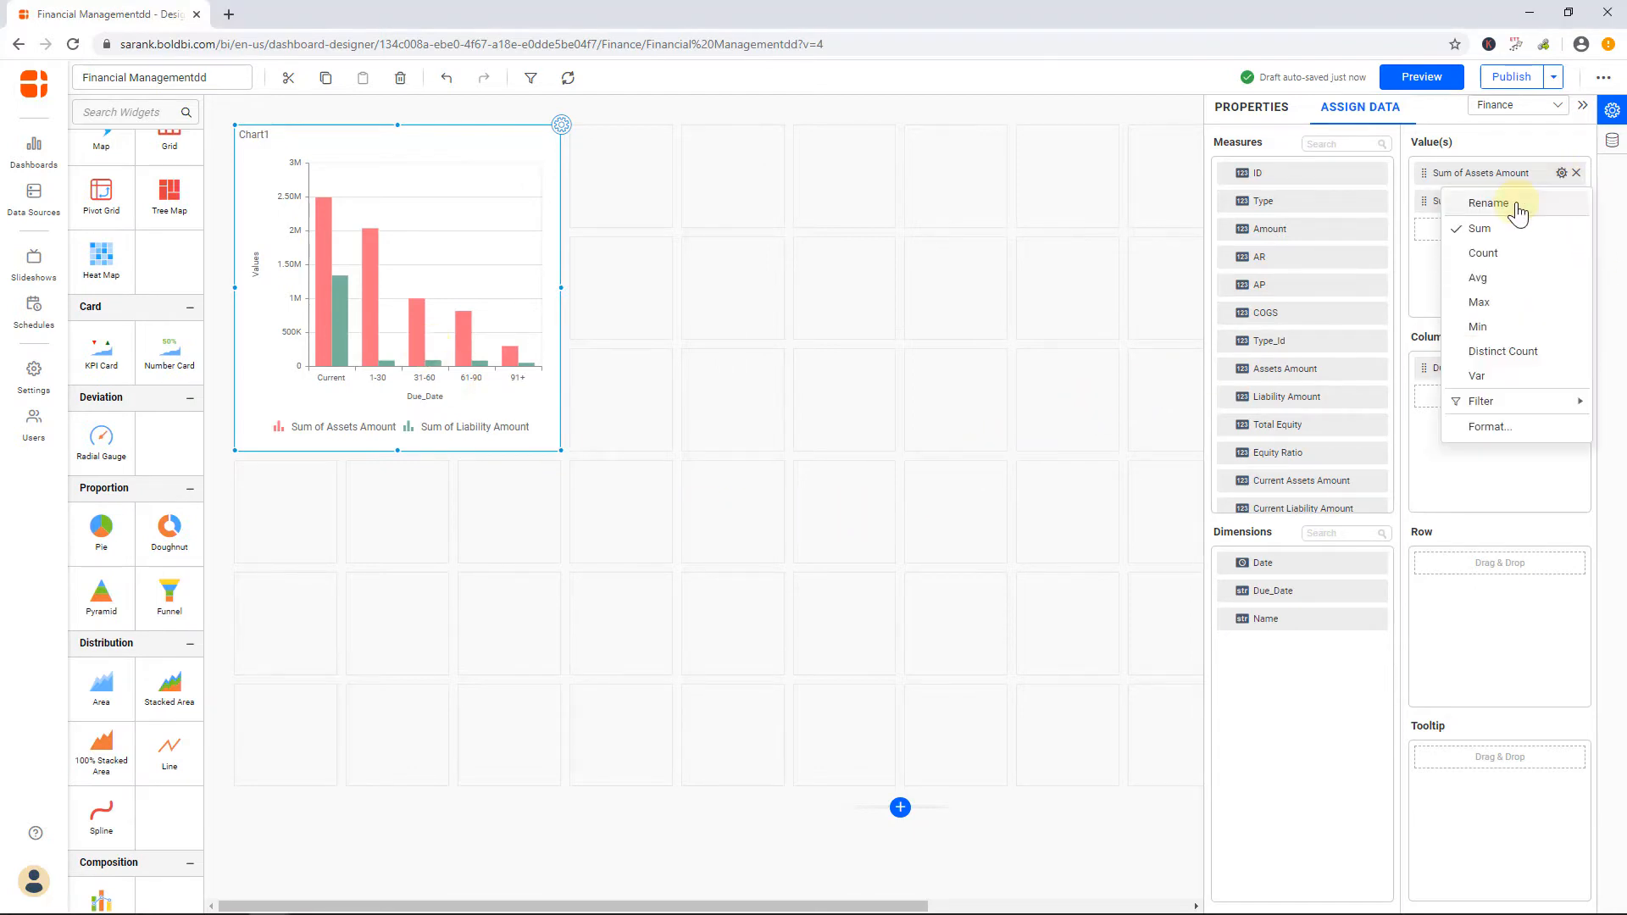
pyautogui.moveTo(1460, 400)
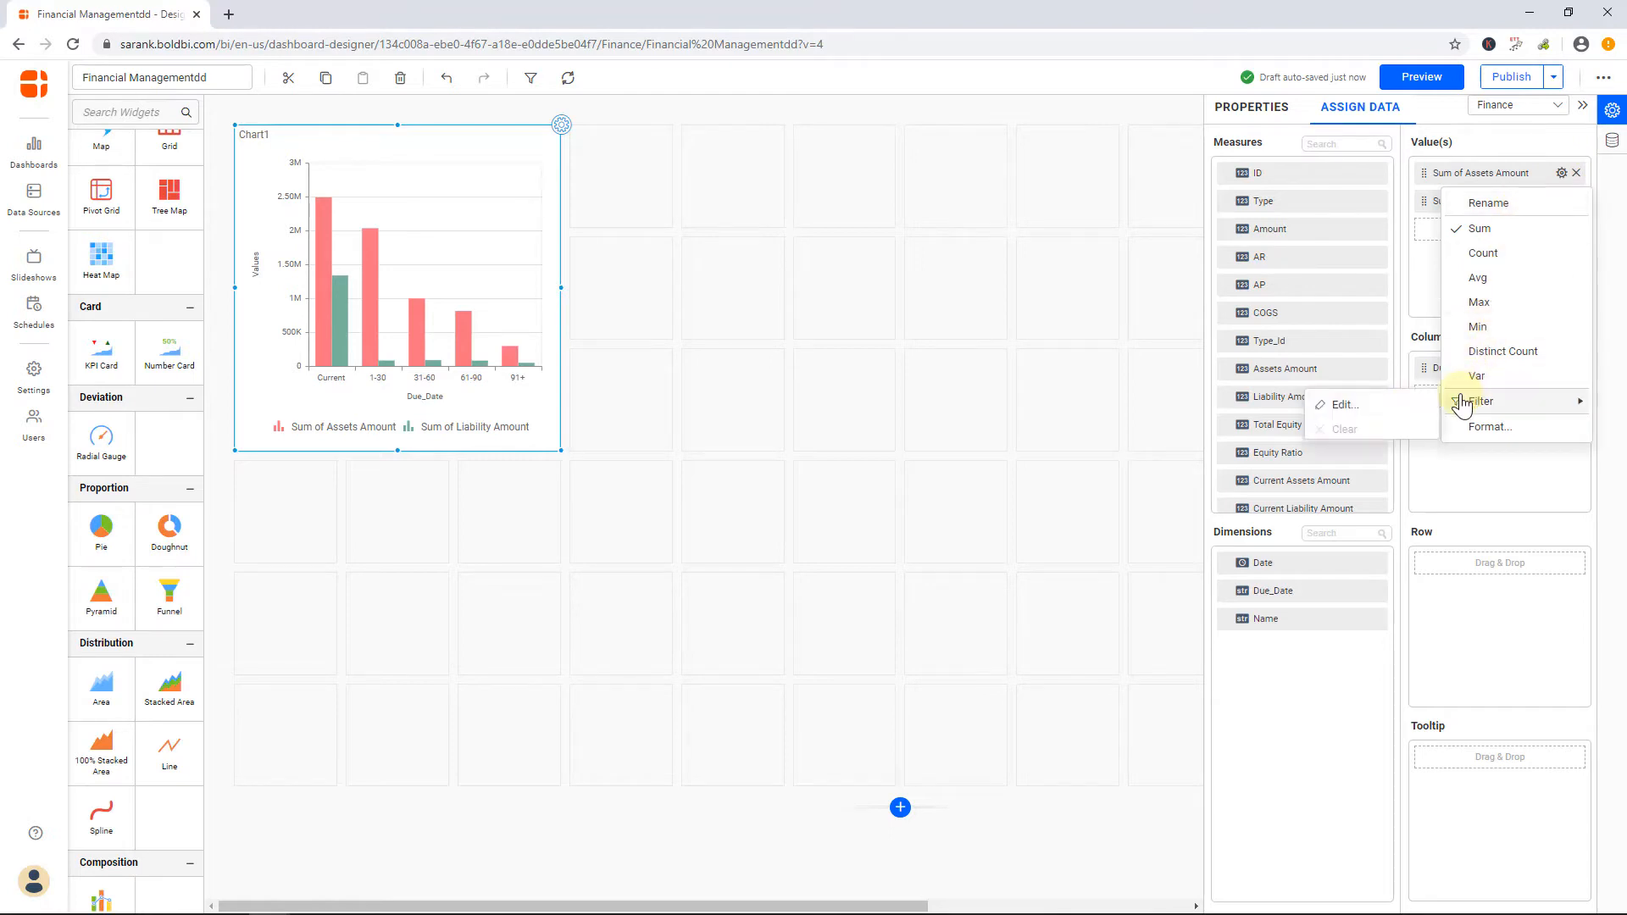
pyautogui.click(1348, 427)
pyautogui.click(942, 563)
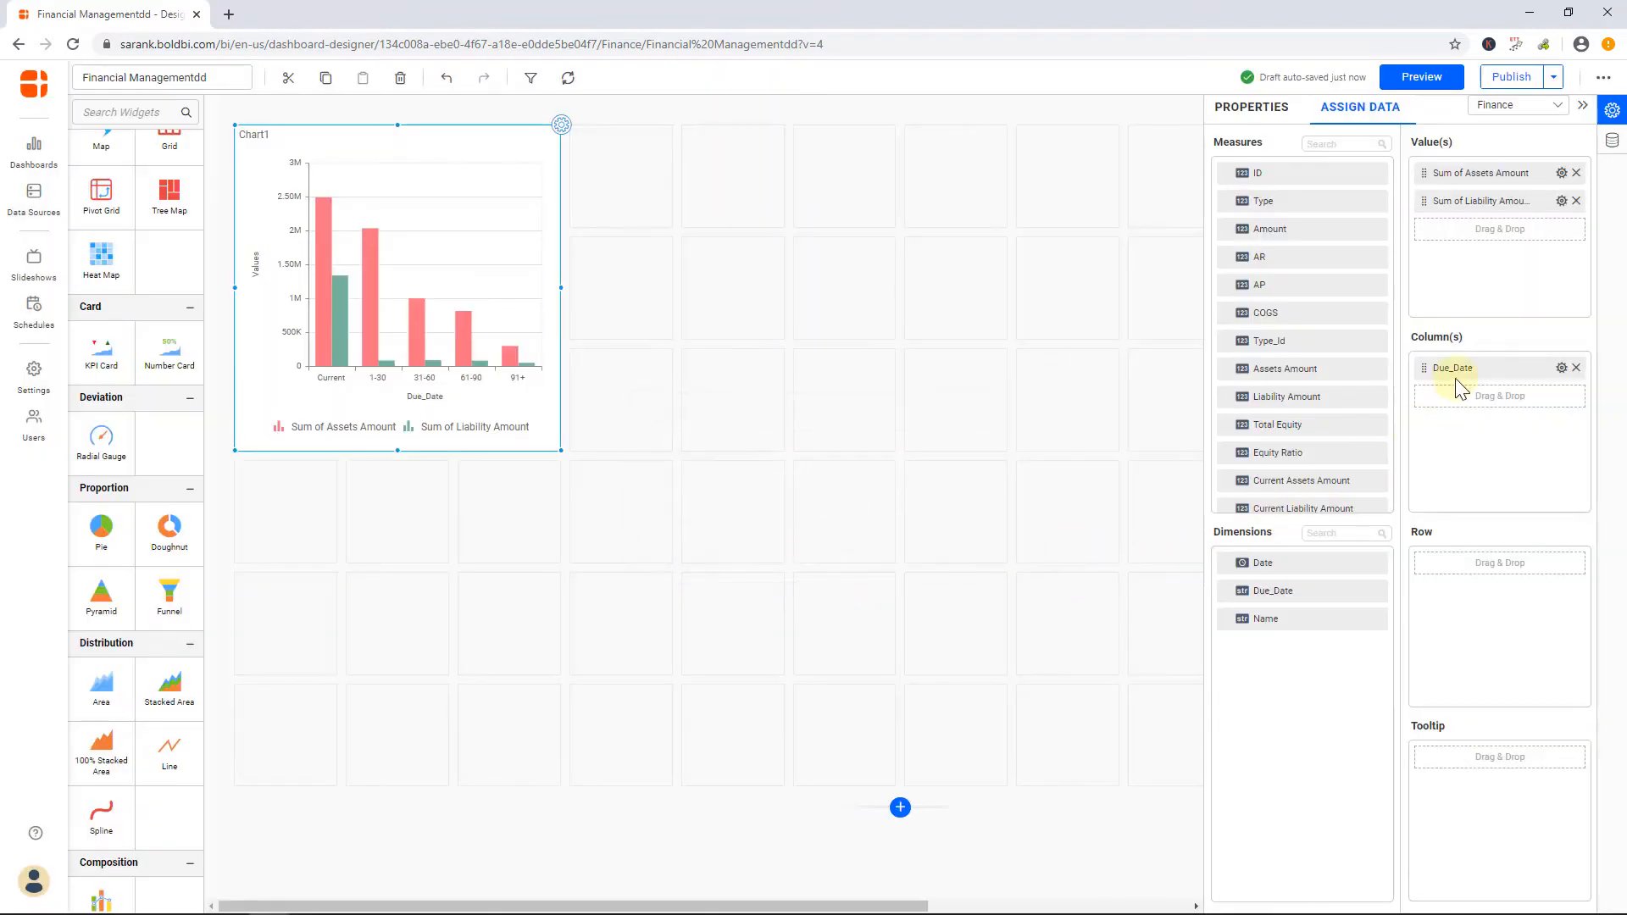
pyautogui.click(1563, 174)
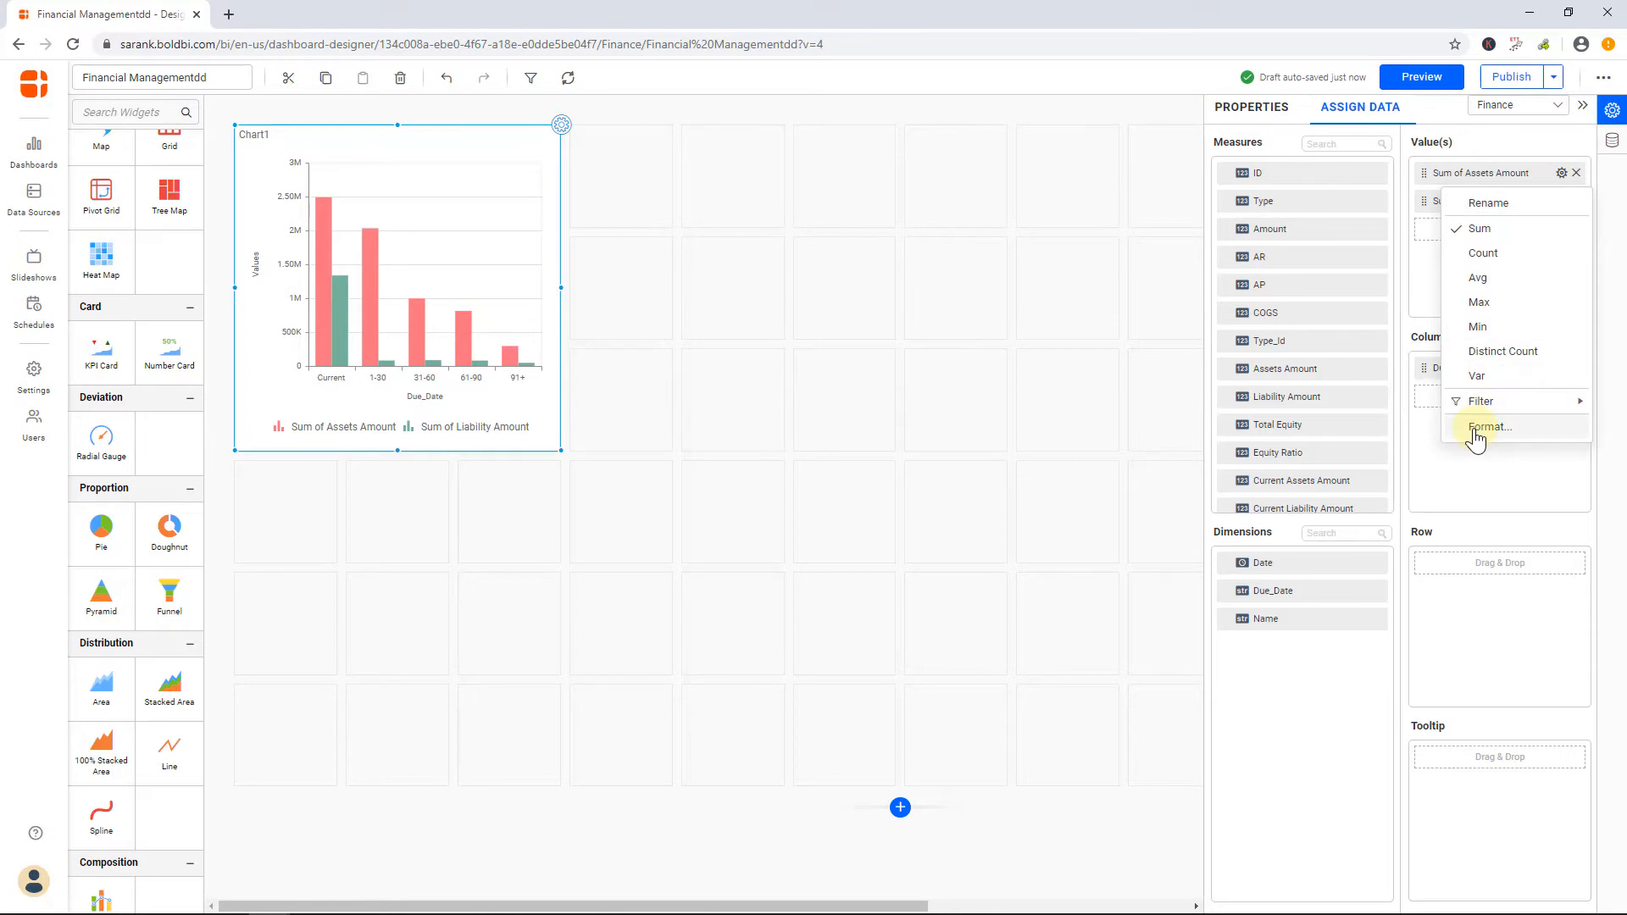
pyautogui.click(1464, 434)
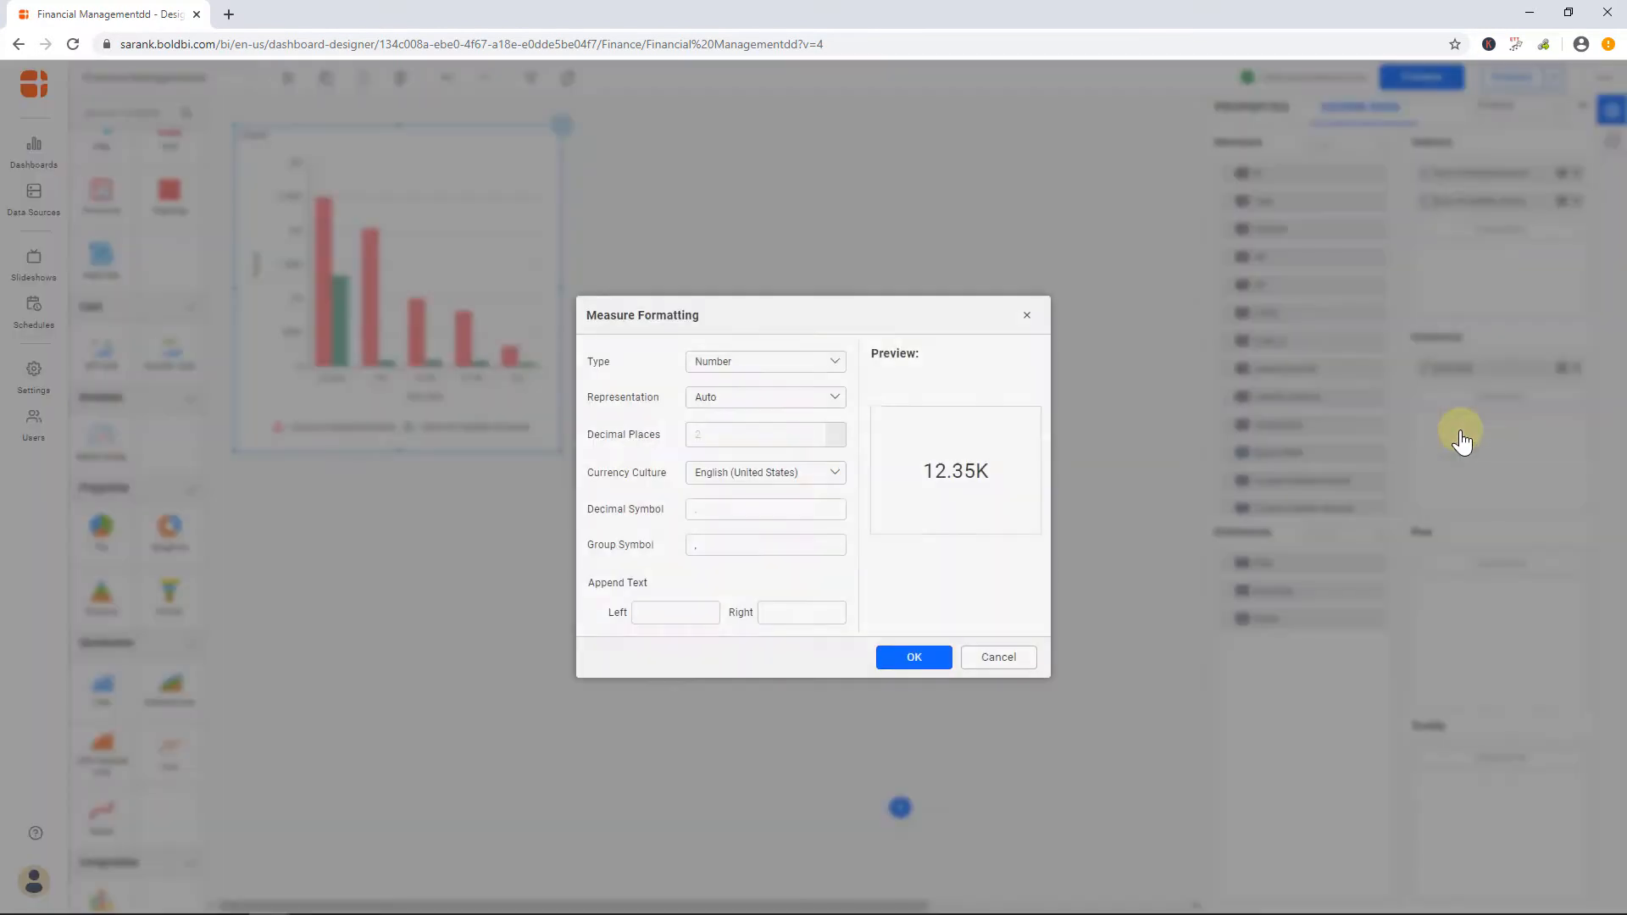
pyautogui.click(985, 666)
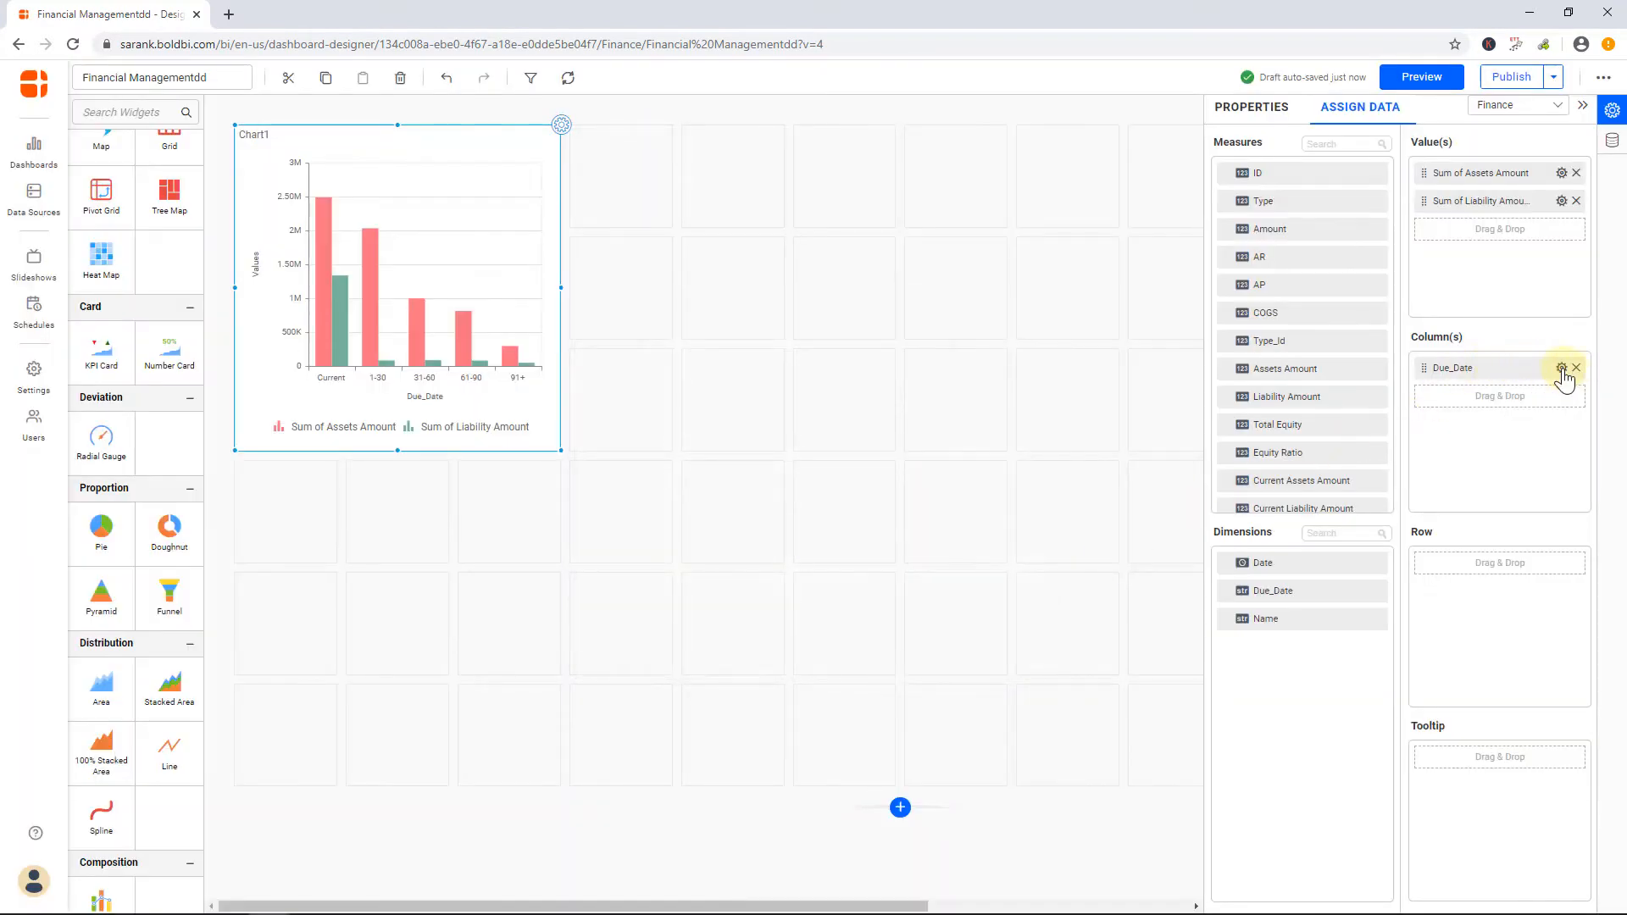
# Step: Examine the filter options of the chart's Due_Date column, including its list of values, without changing them
pyautogui.click(1562, 368)
pyautogui.moveTo(1483, 454)
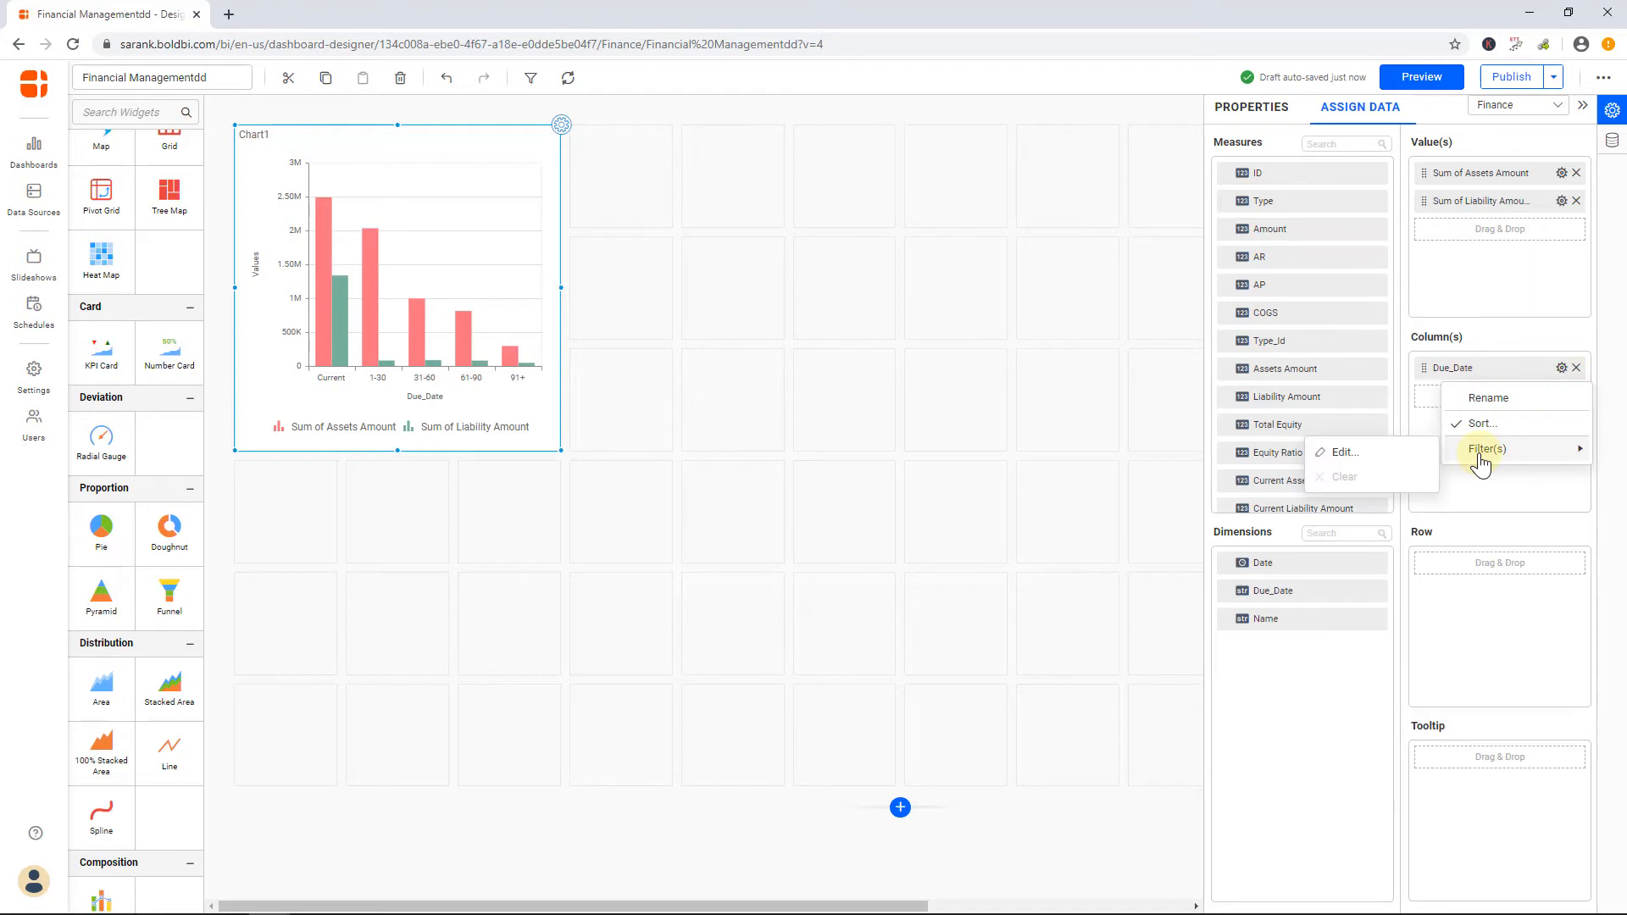
pyautogui.click(1368, 453)
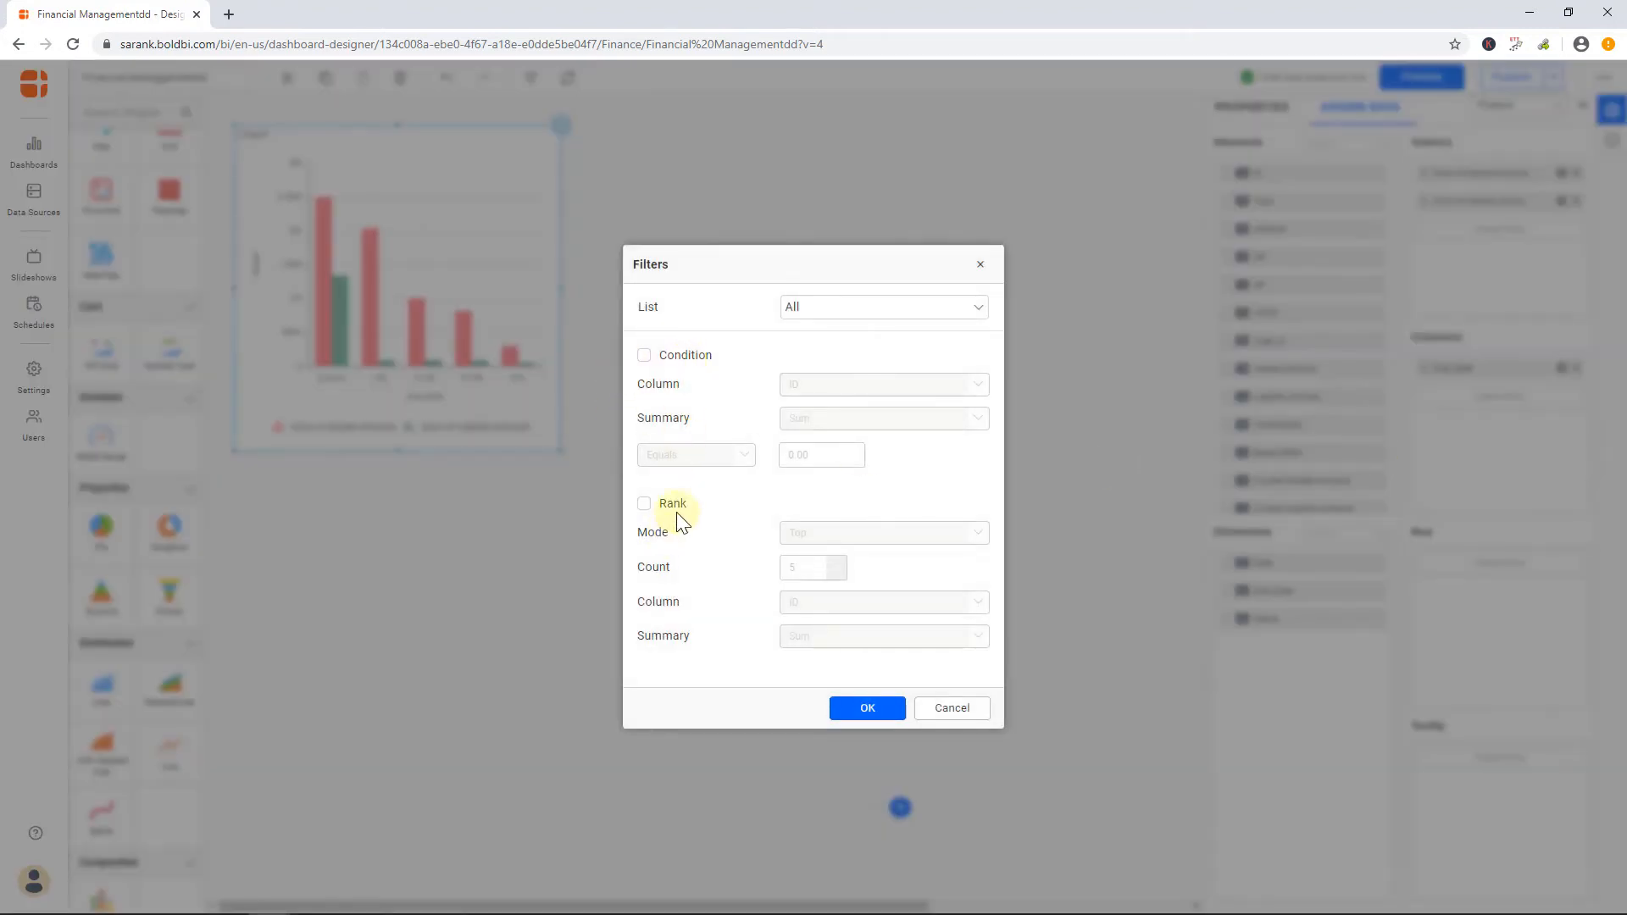
pyautogui.click(982, 310)
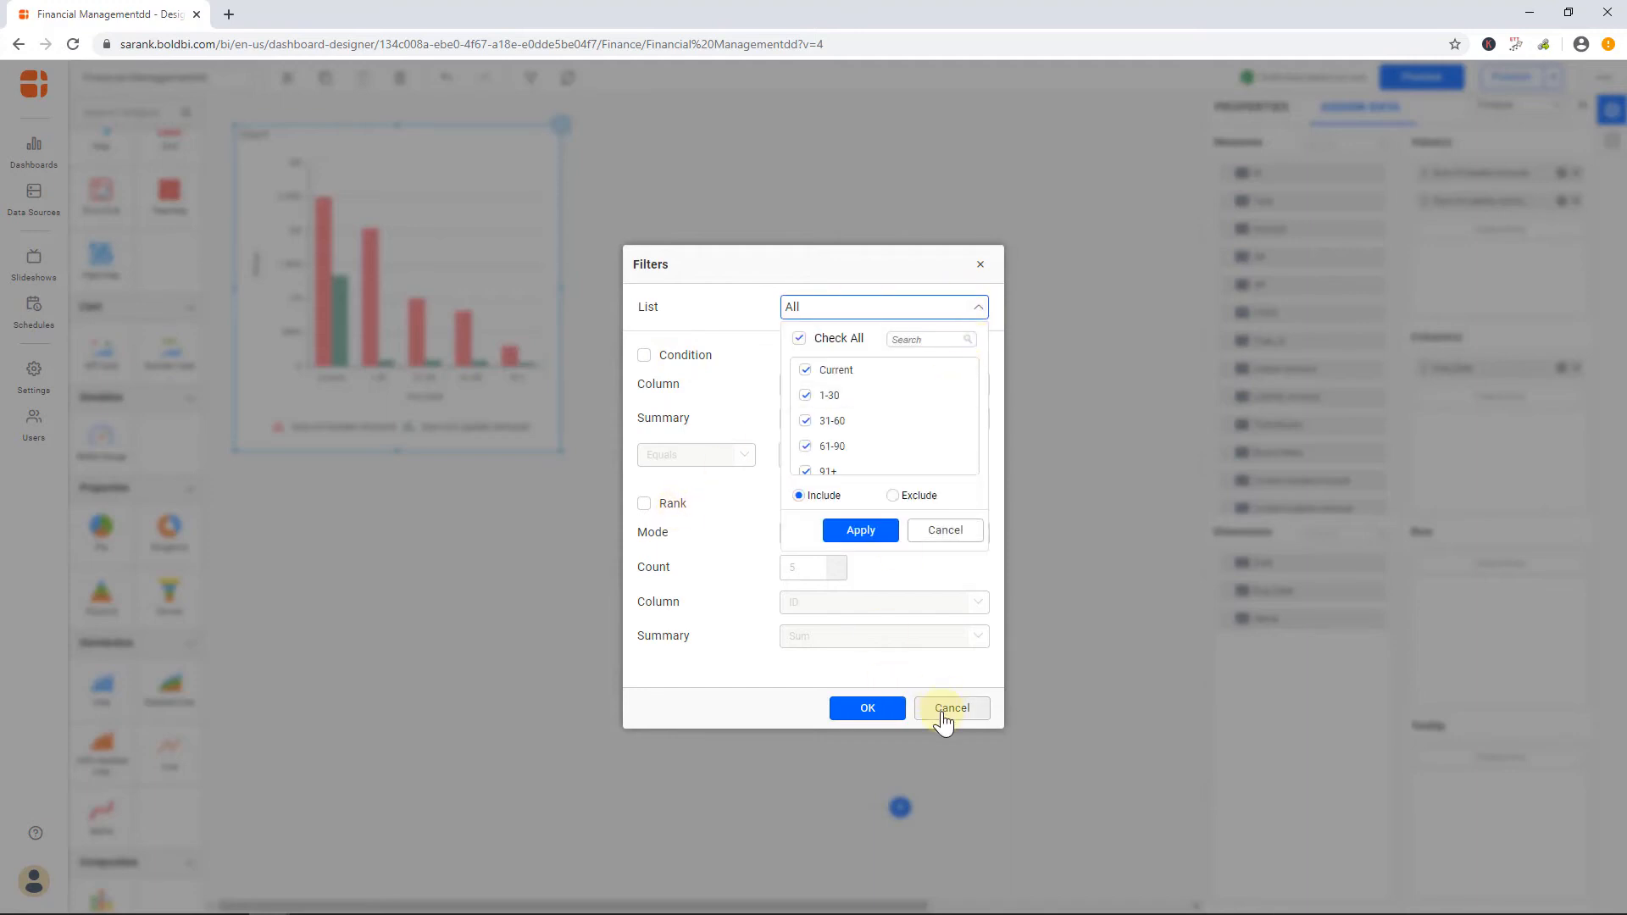
pyautogui.click(943, 720)
# Step: Examine the advanced sorting and rename options of the chart's Due_Date column without changing them
pyautogui.click(1559, 368)
pyautogui.click(1508, 432)
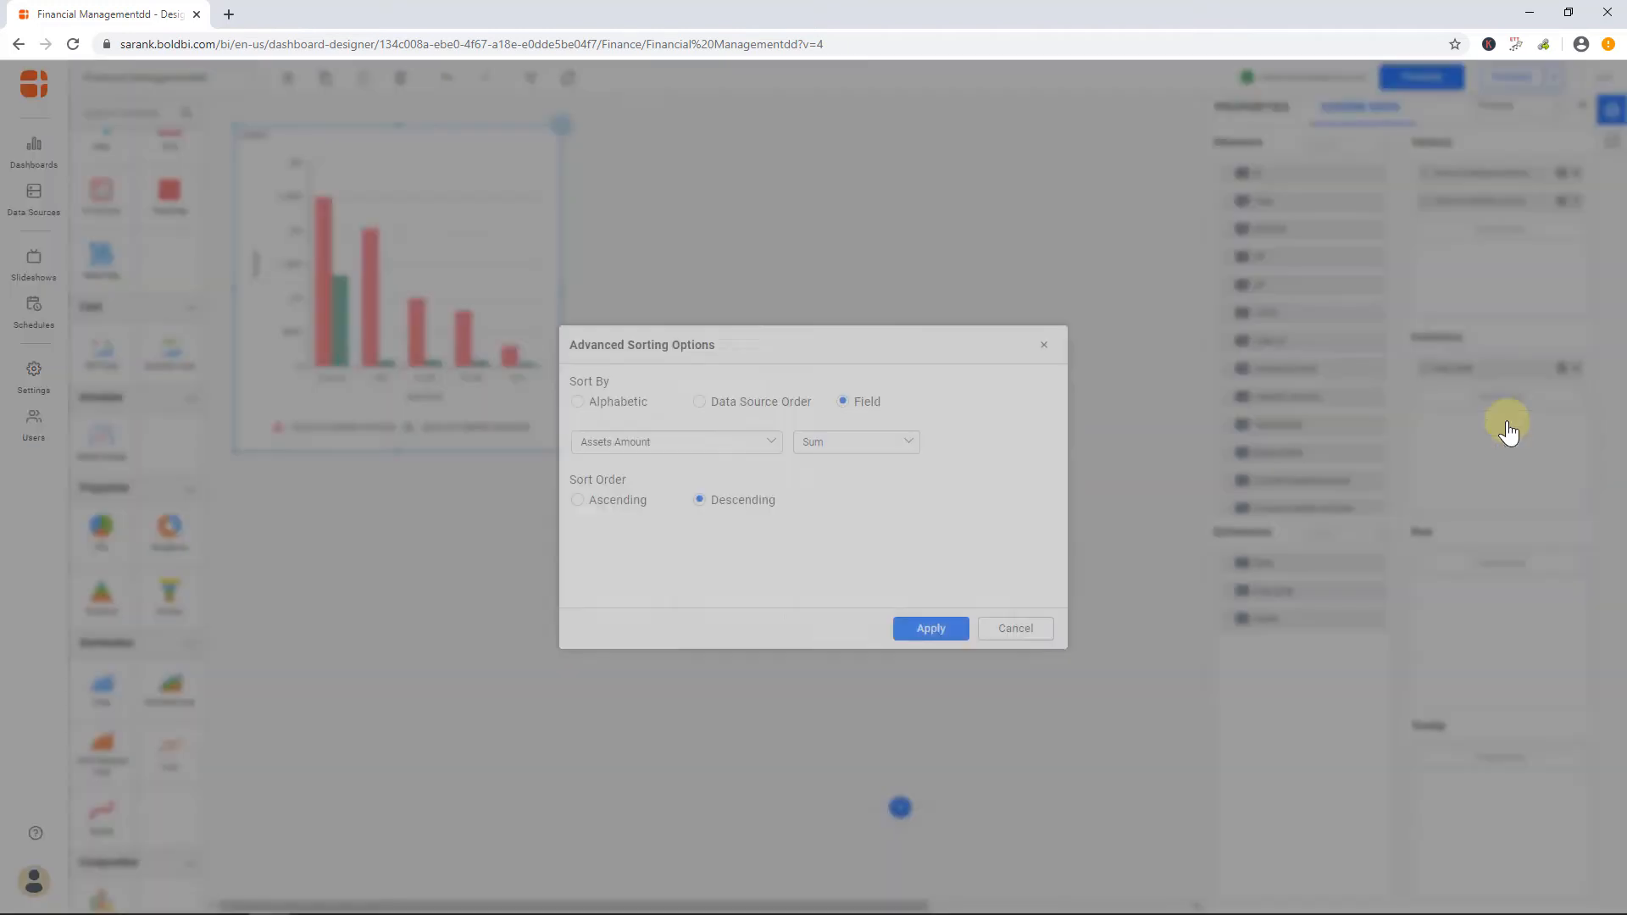
pyautogui.click(1021, 631)
pyautogui.click(1559, 368)
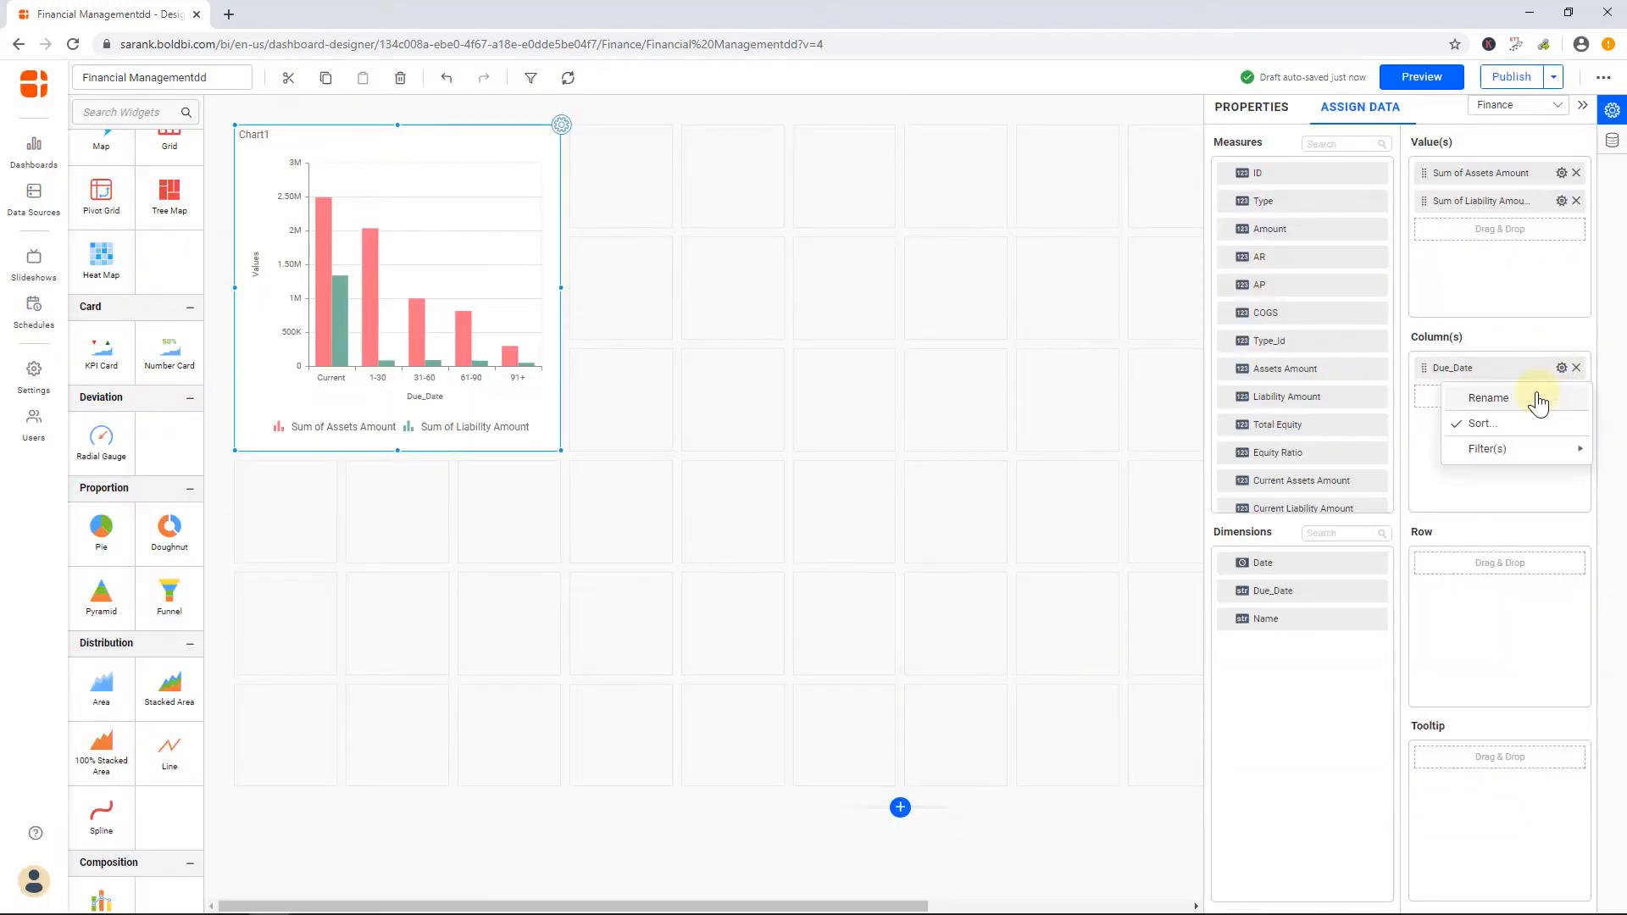
pyautogui.click(1538, 404)
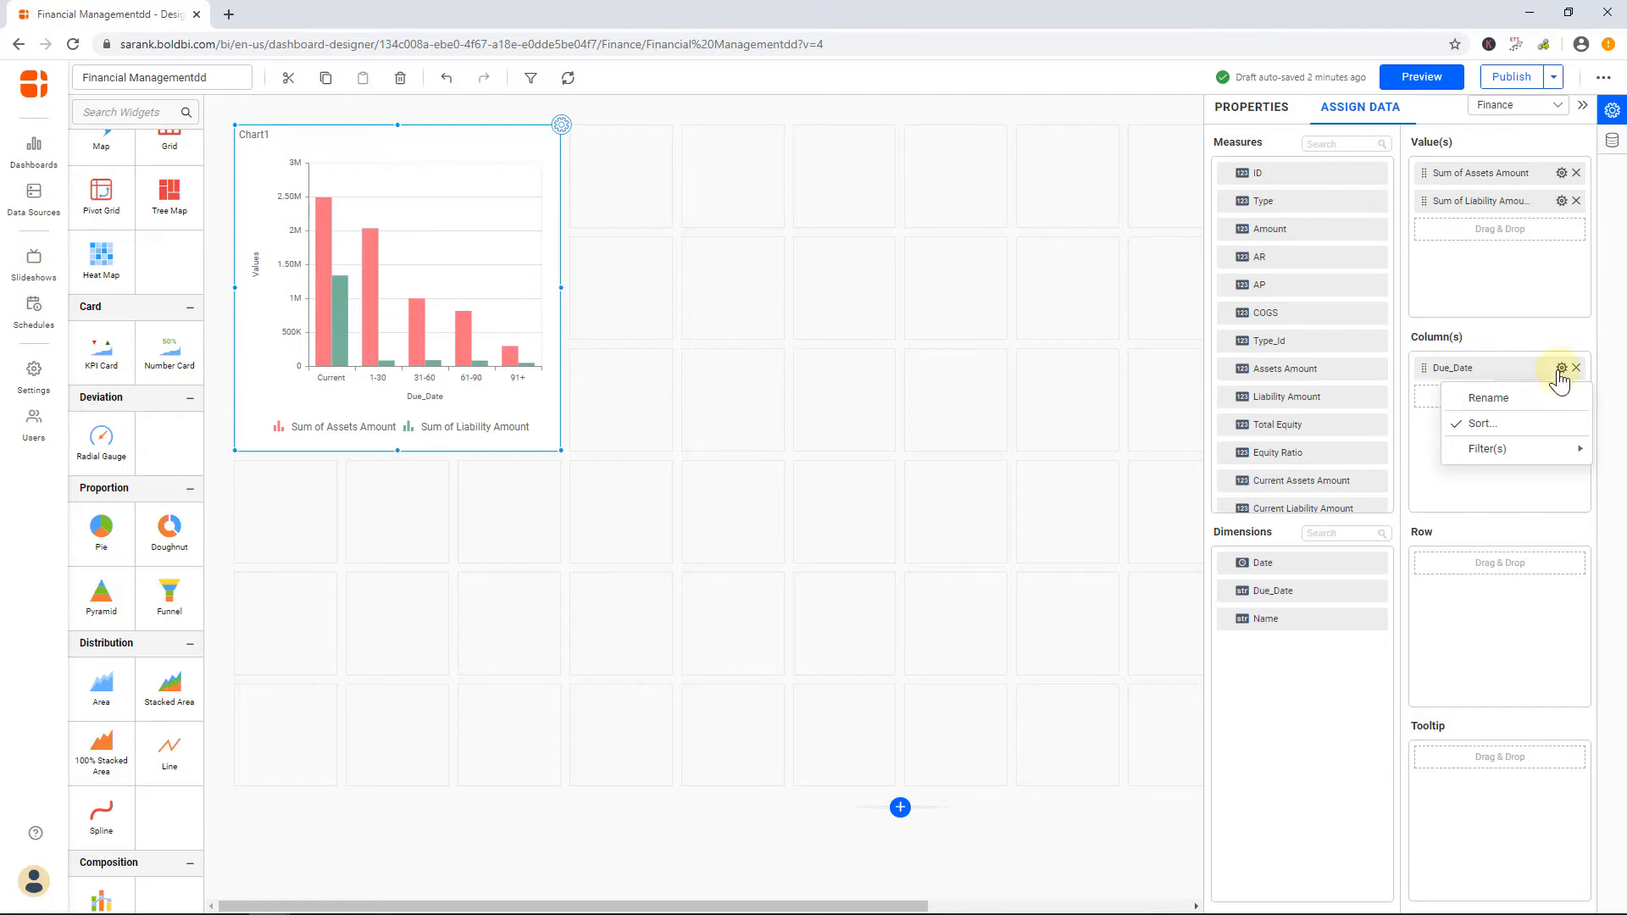
# Step: Customize the chart's legend texts to Accounts Receivable for Assets Amount and Accounts Payable for Liability Amount
pyautogui.click(1280, 110)
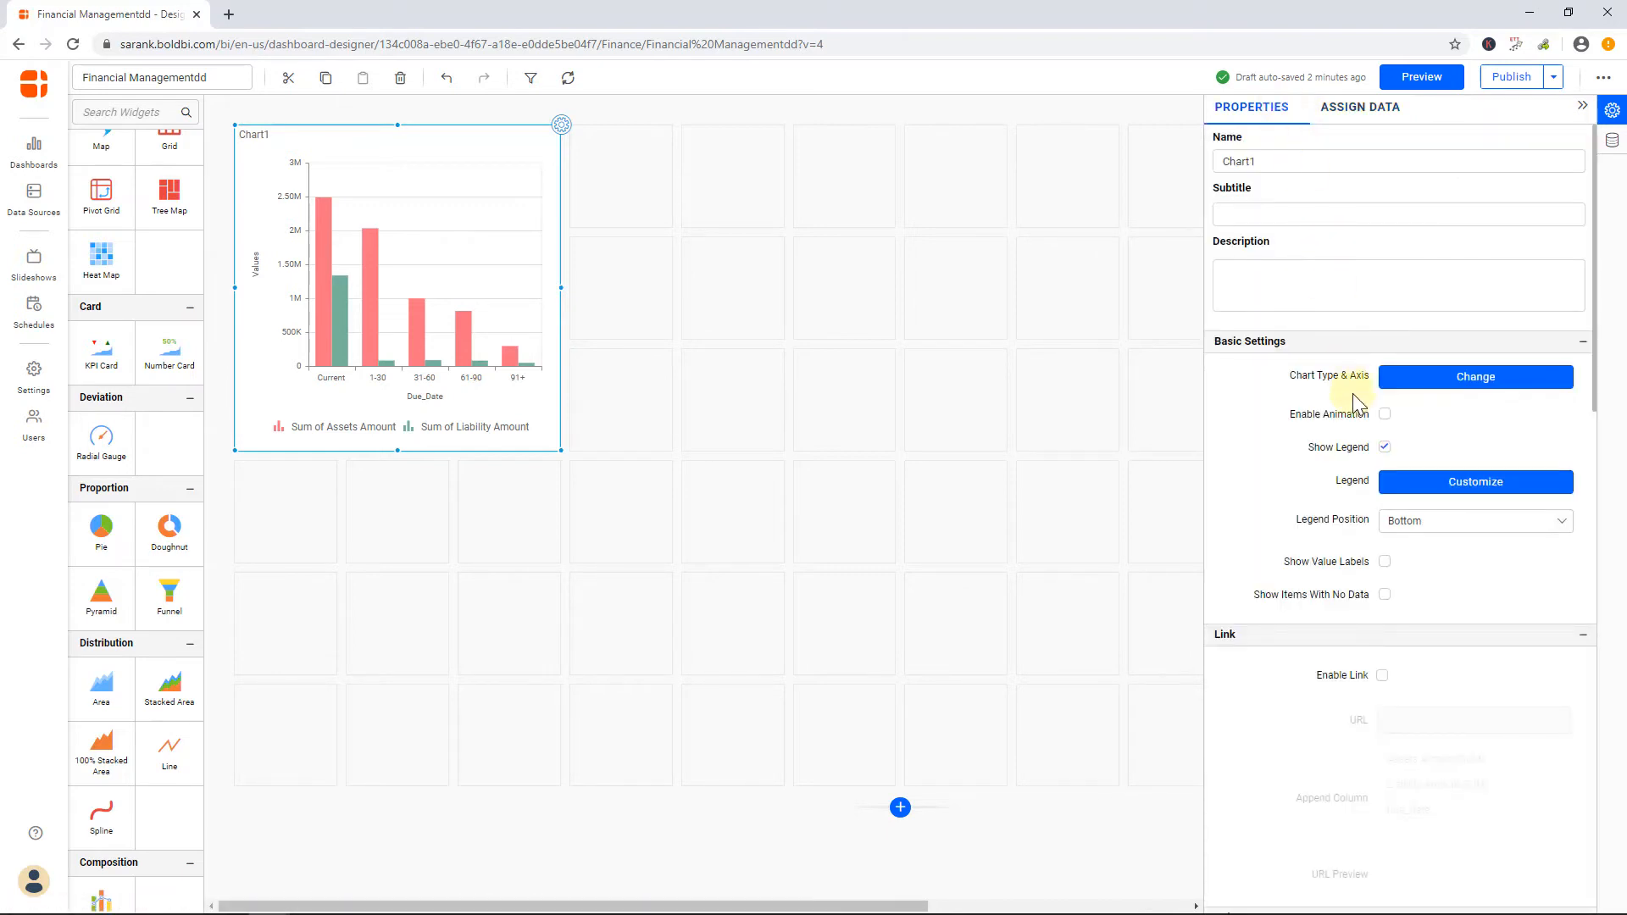
pyautogui.scroll(-1, 1352, 393)
pyautogui.click(1408, 389)
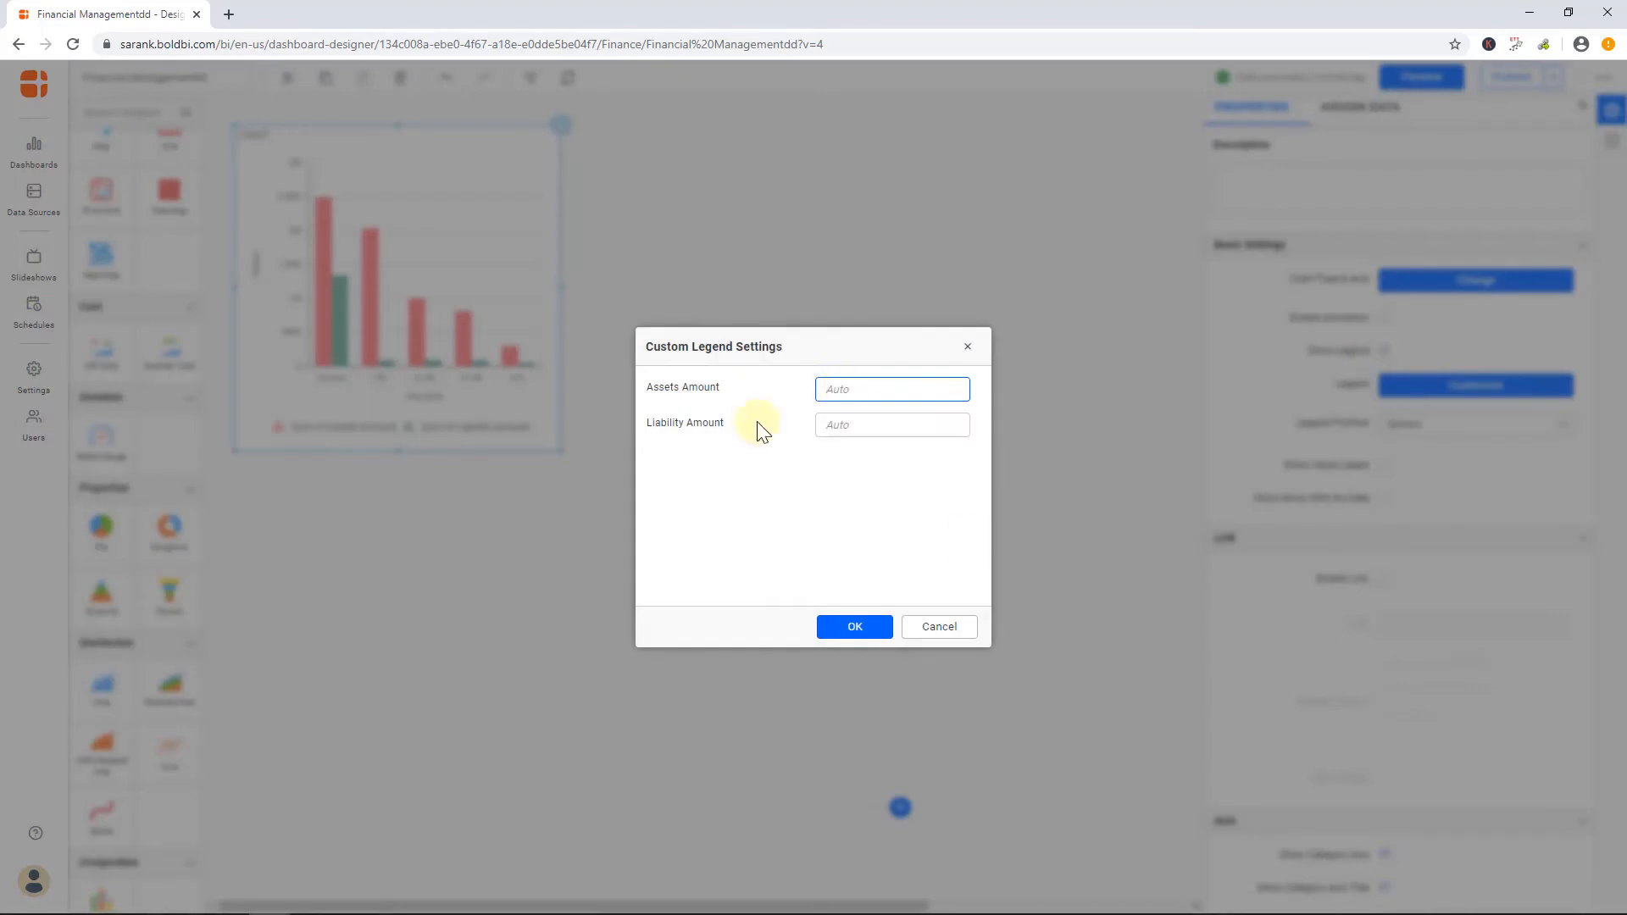
pyautogui.write('Accounts Receivable')
pyautogui.click(868, 425)
pyautogui.write('Accounts Payable')
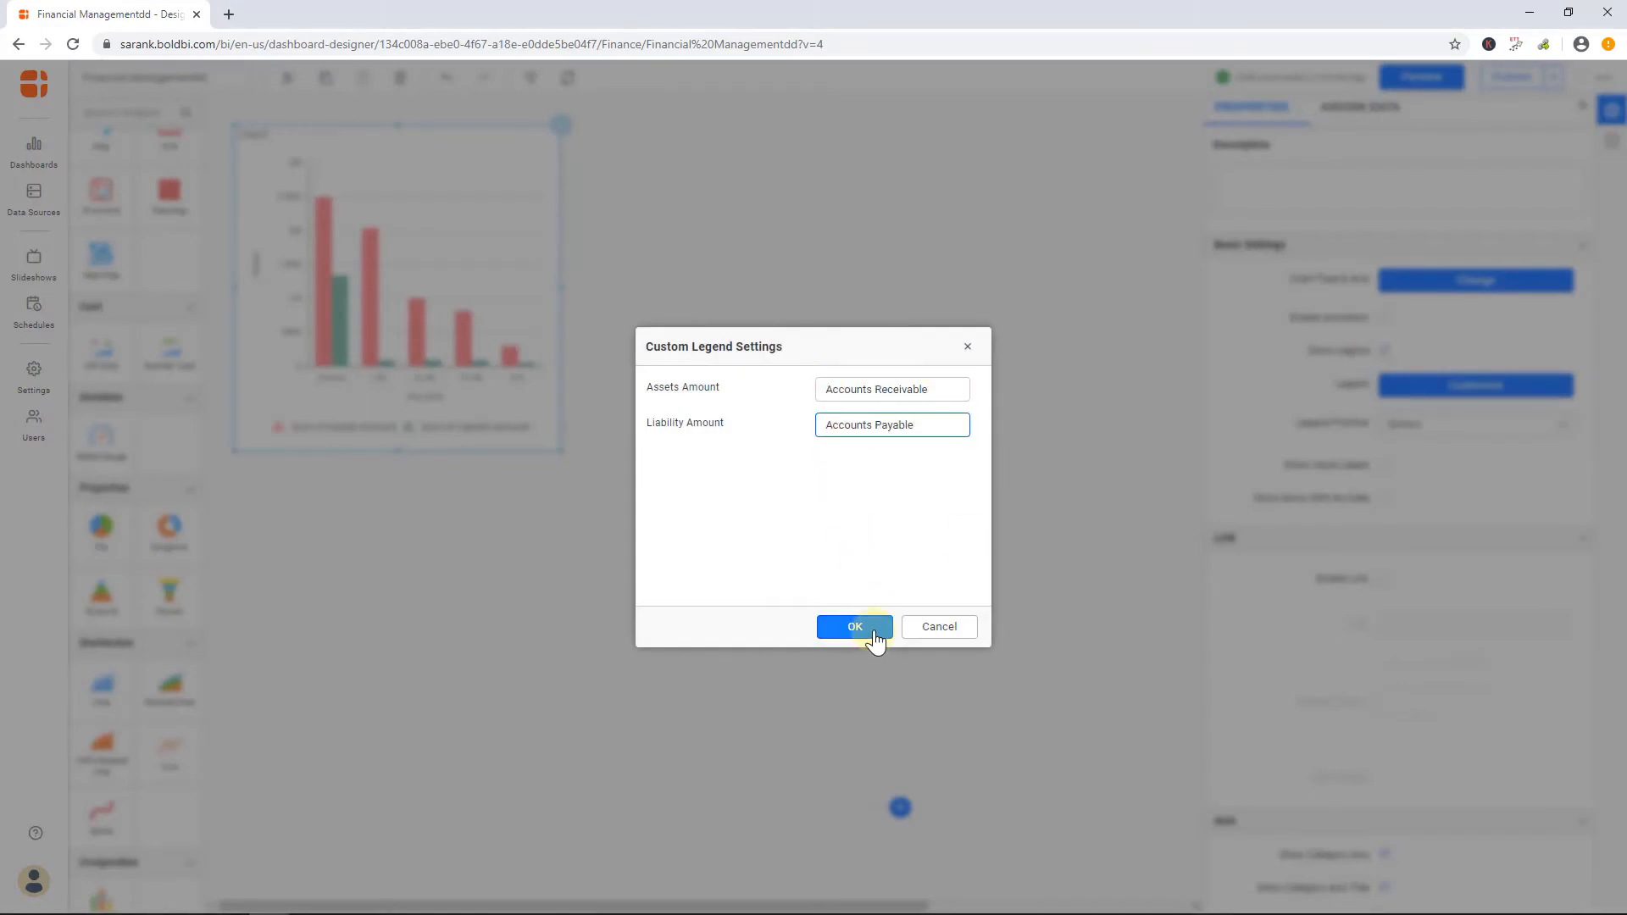
pyautogui.click(875, 641)
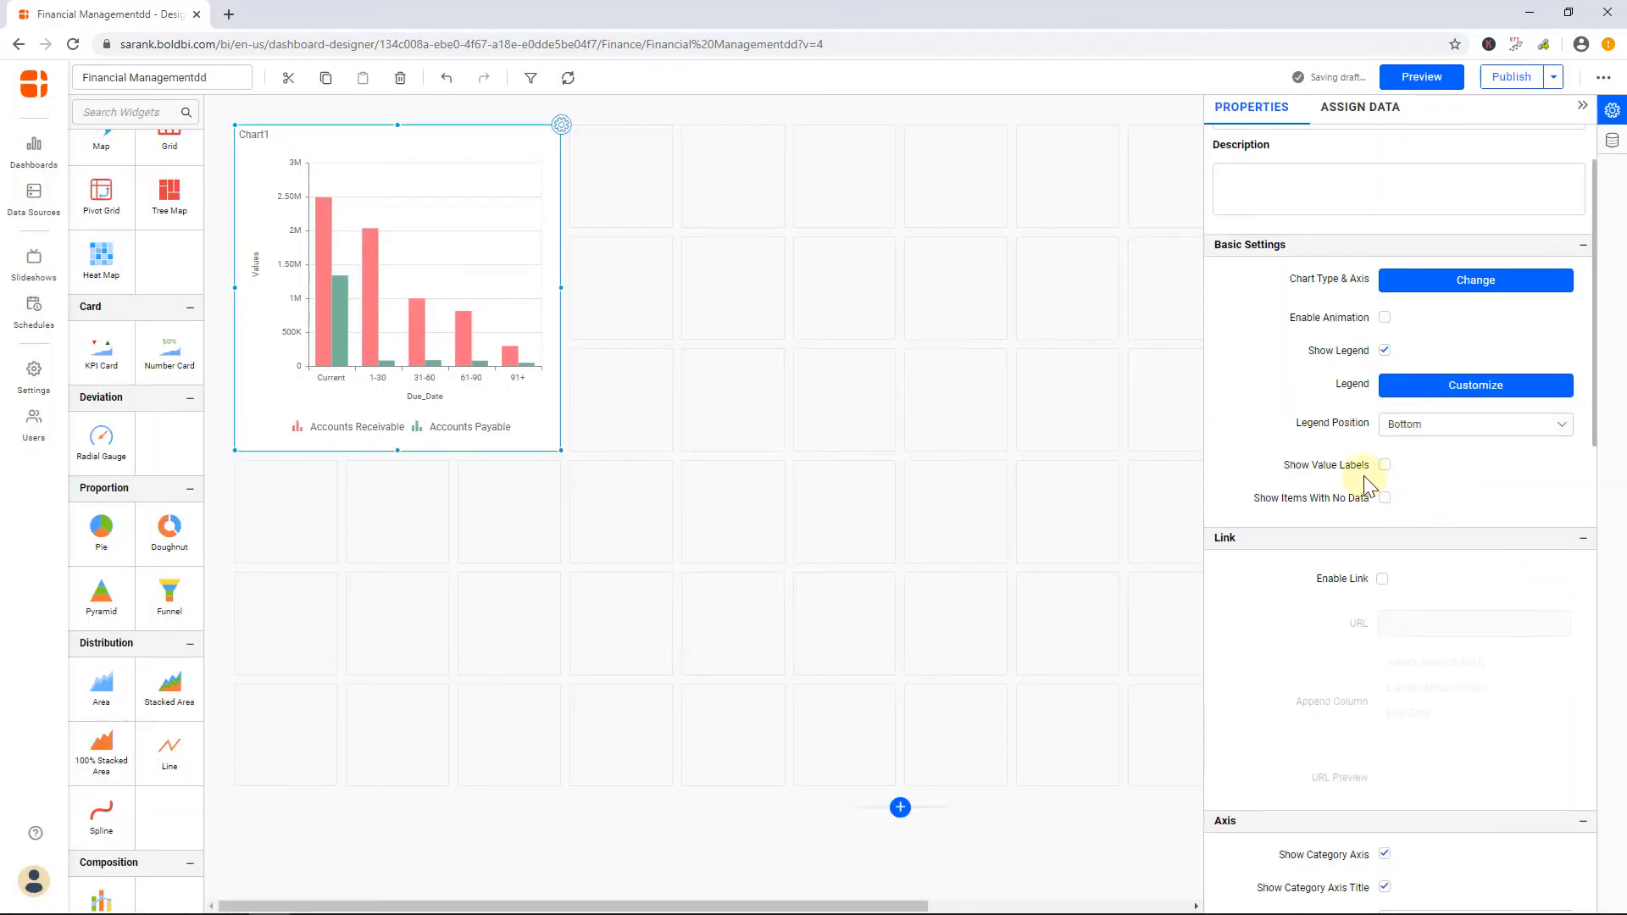
# Step: Recolor the chart's Assets Amount series to rgba(49,38,166,1) and apply a custom color to the Liability Amount series
pyautogui.scroll(-4, 1409, 551)
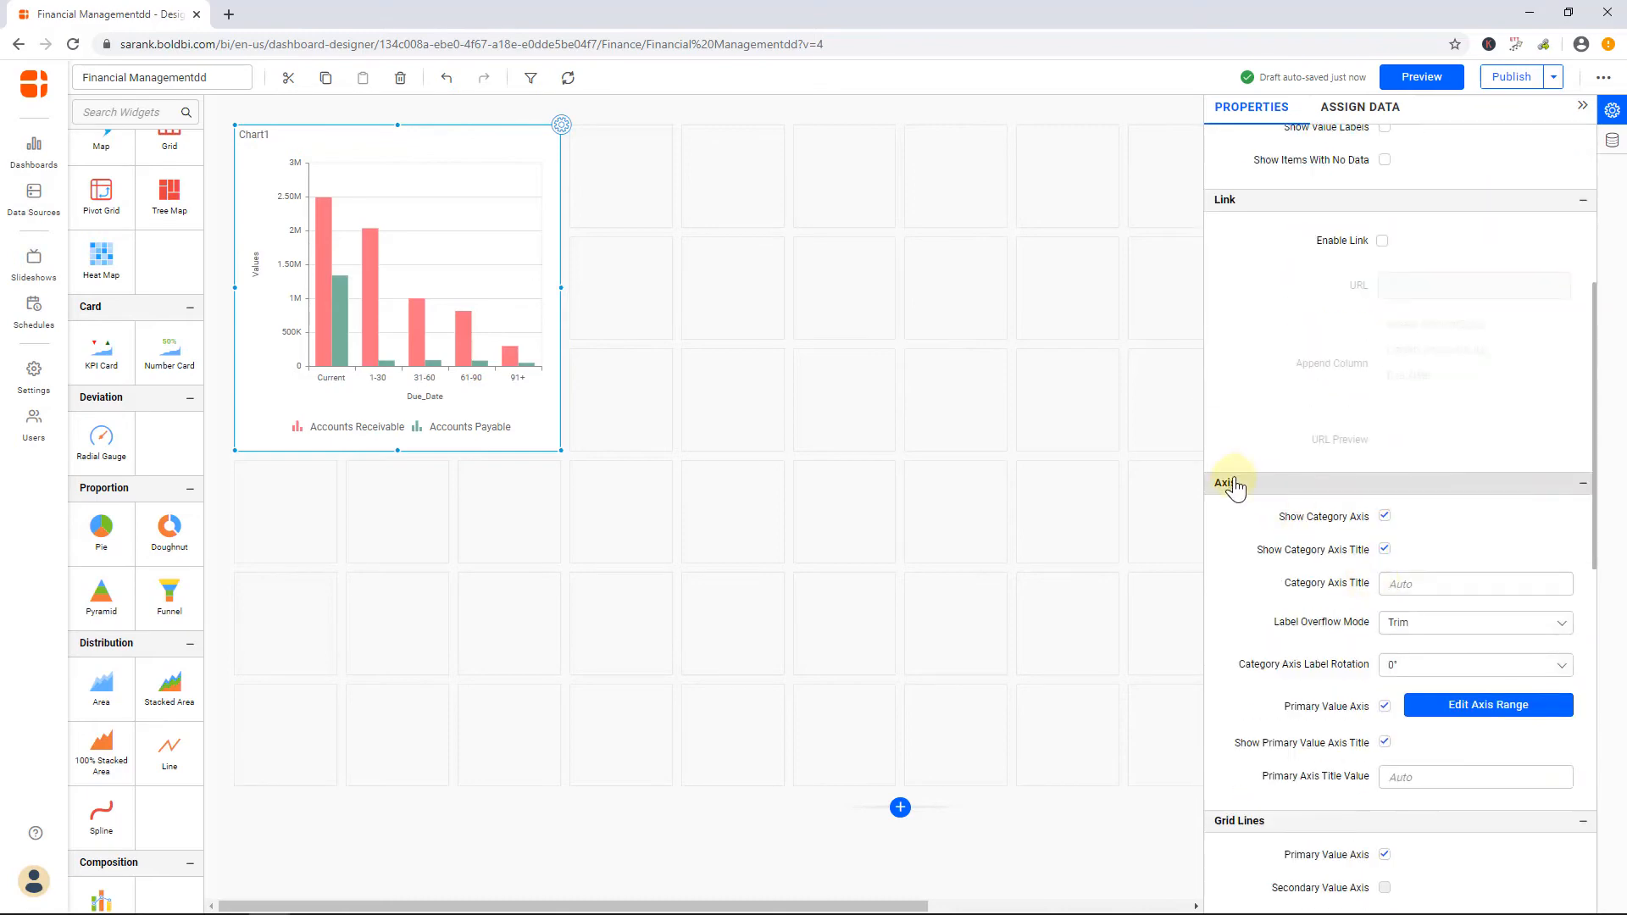
pyautogui.scroll(-4, 1382, 623)
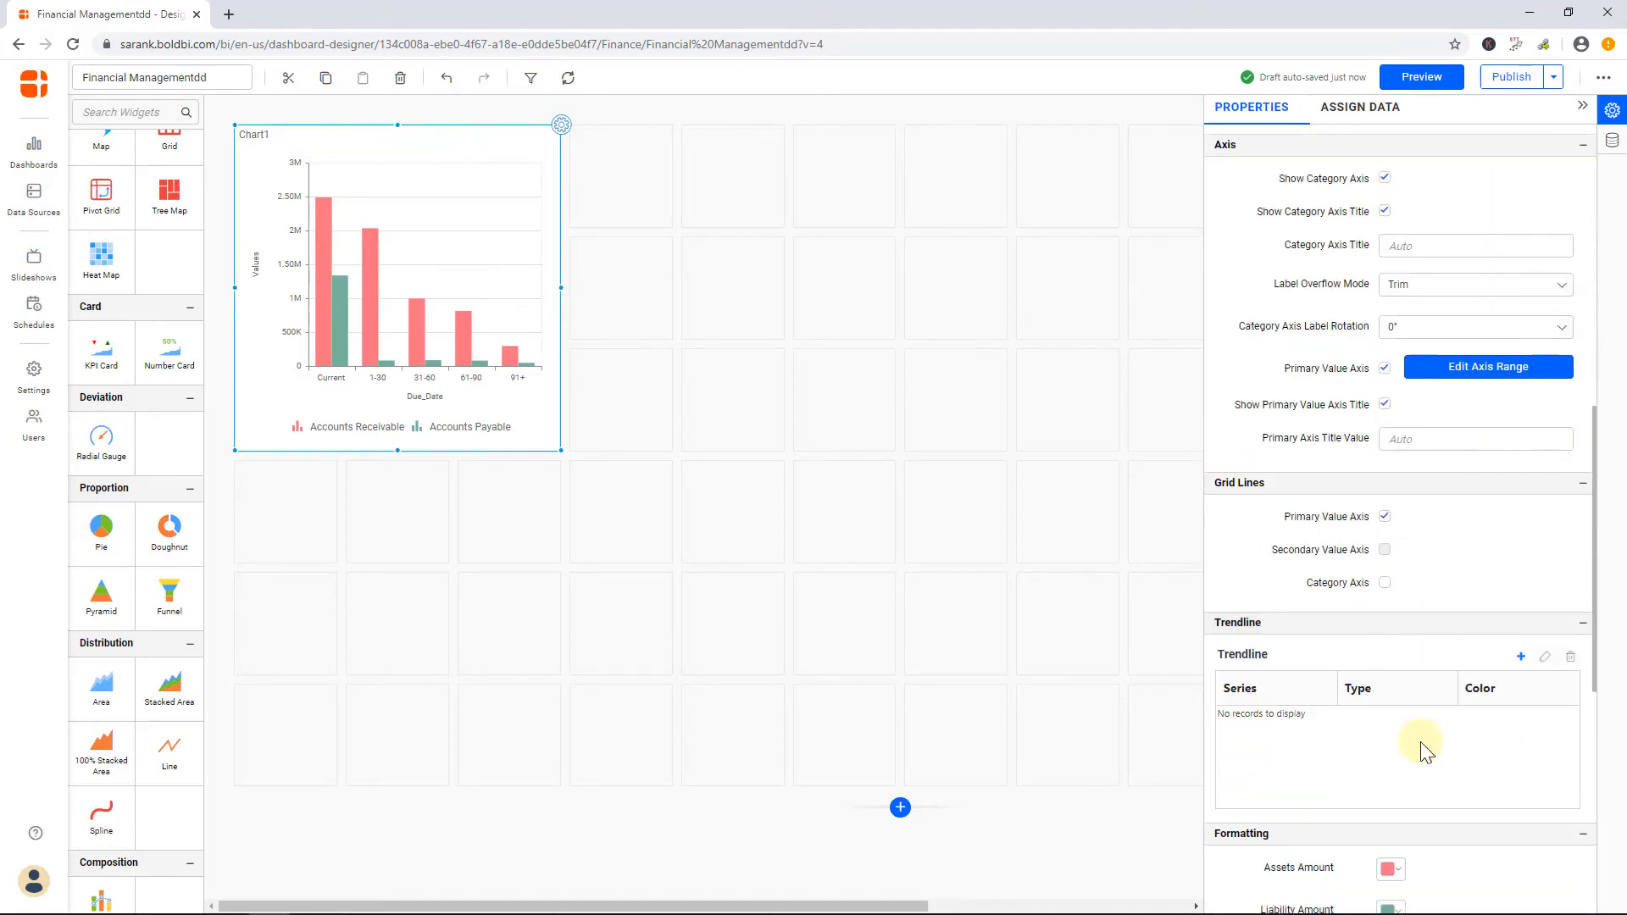
pyautogui.click(1388, 866)
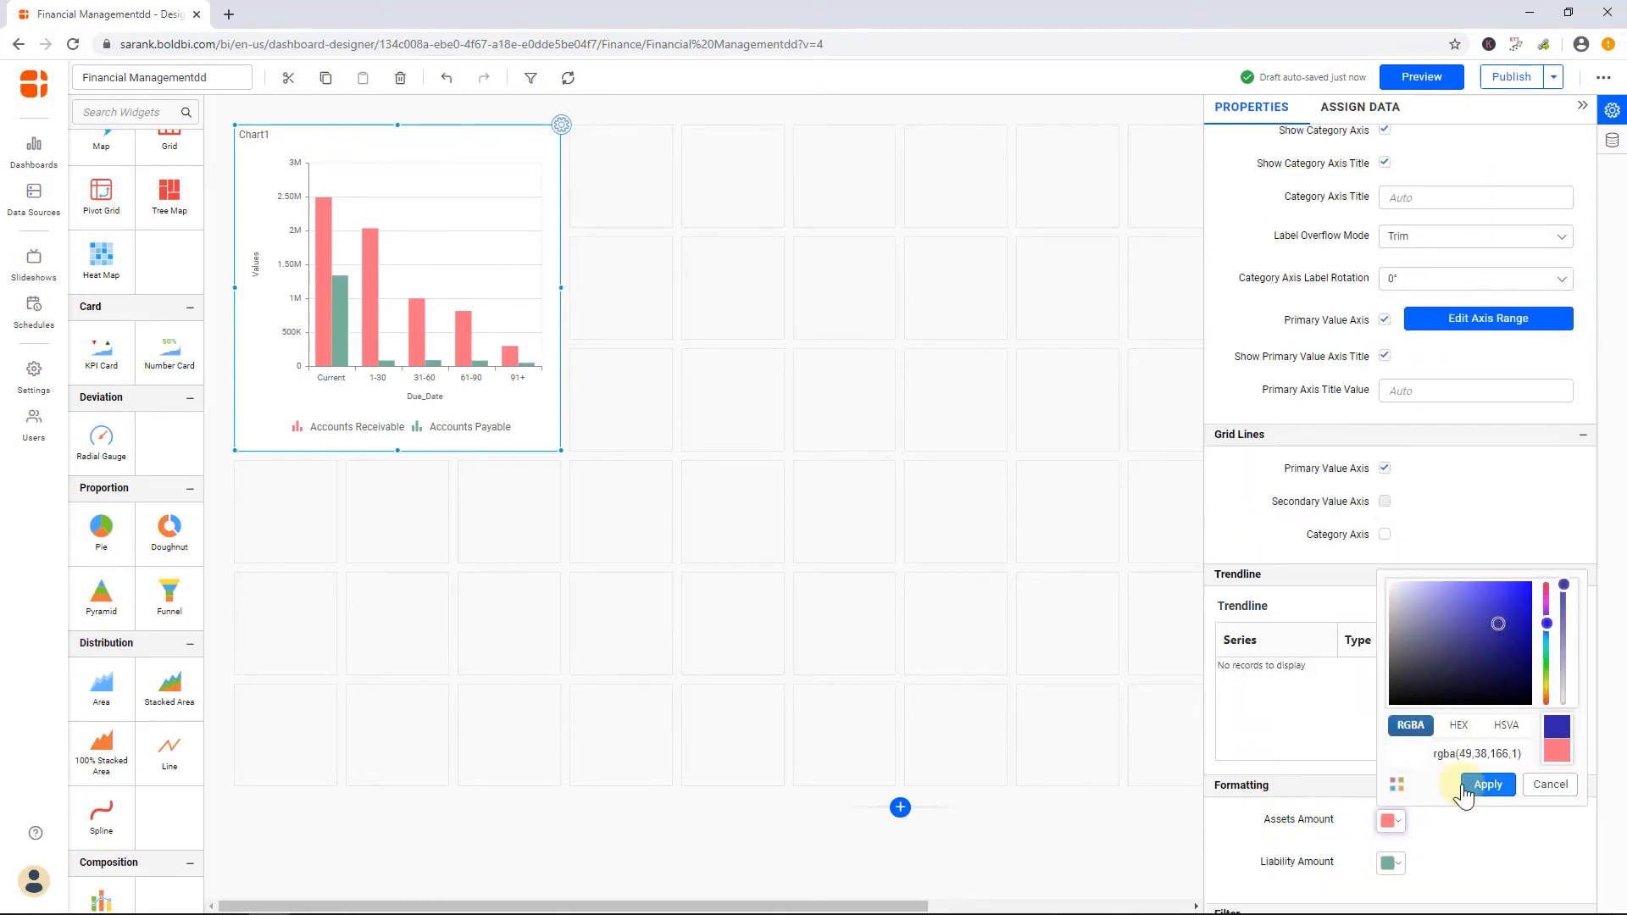
pyautogui.click(1468, 788)
pyautogui.click(1390, 863)
pyautogui.moveTo(1546, 691); pyautogui.dragTo(1545, 742)
pyautogui.click(1495, 630)
pyautogui.click(1468, 830)
pyautogui.scroll(-6, 1476, 708)
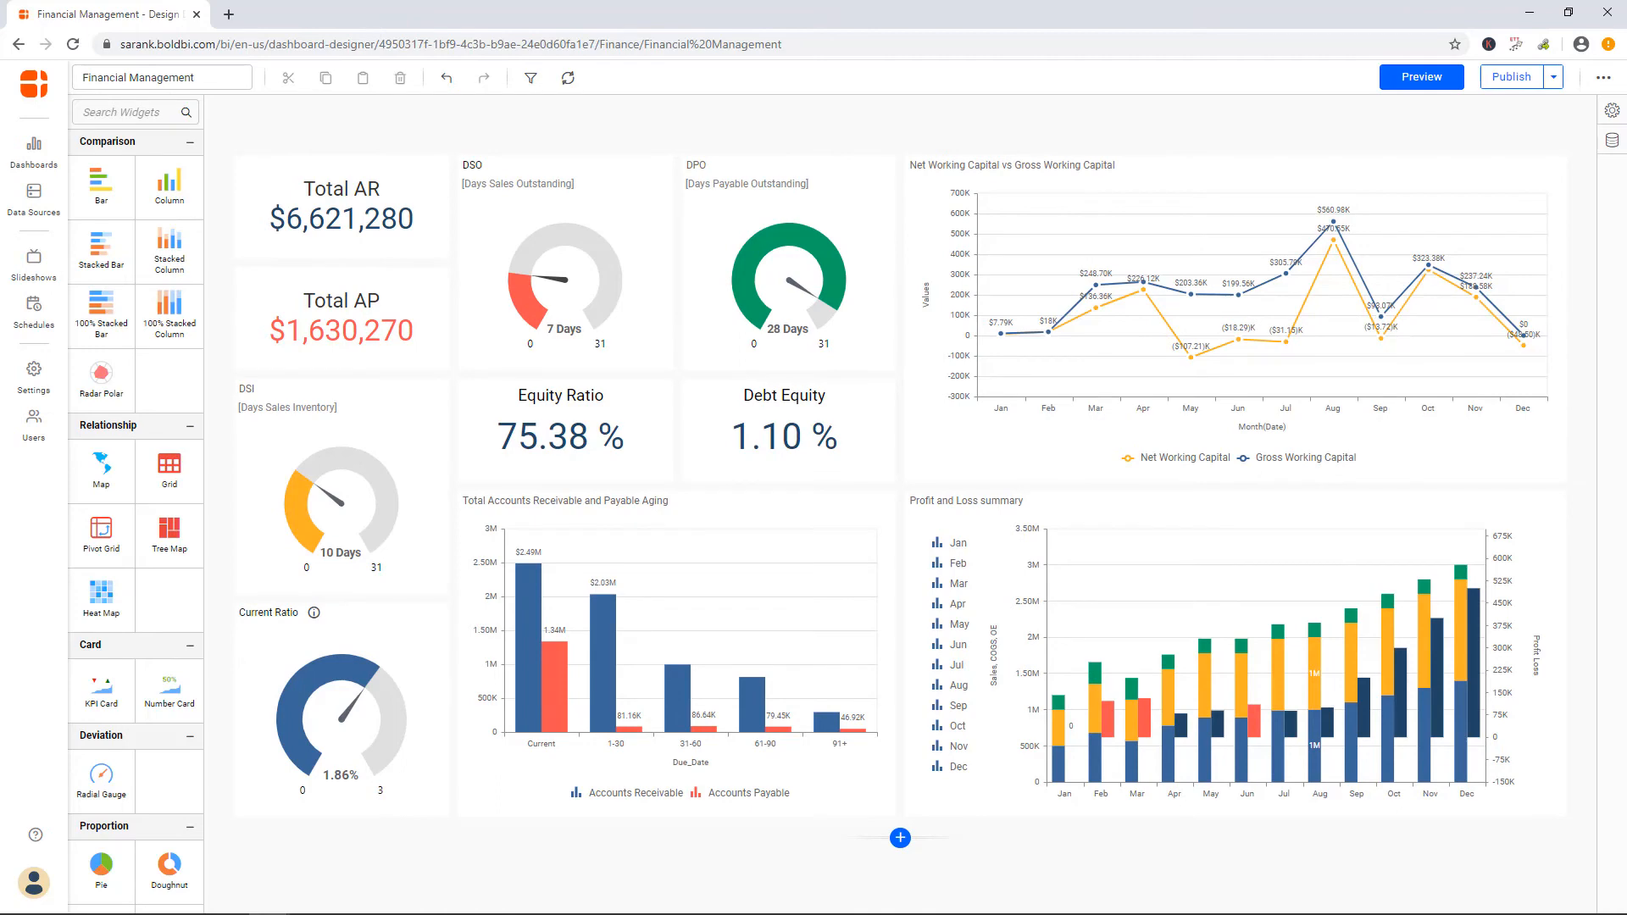
# Step: Check the completed Financial Management dashboard in preview, and publish it for viewing
pyautogui.click(1403, 81)
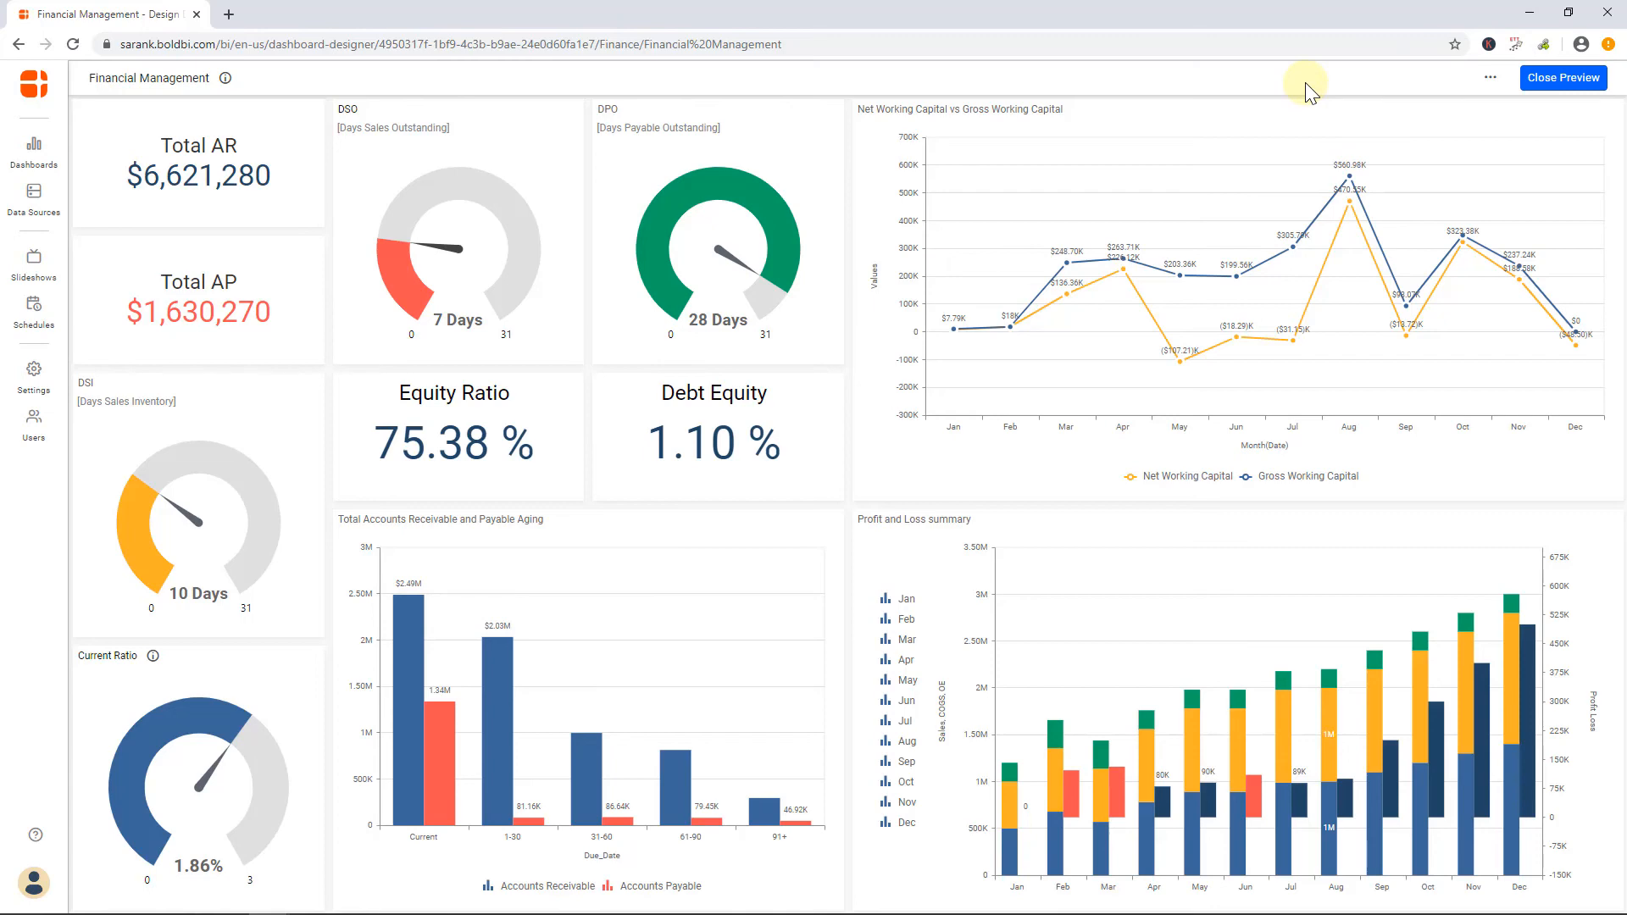
pyautogui.click(1563, 77)
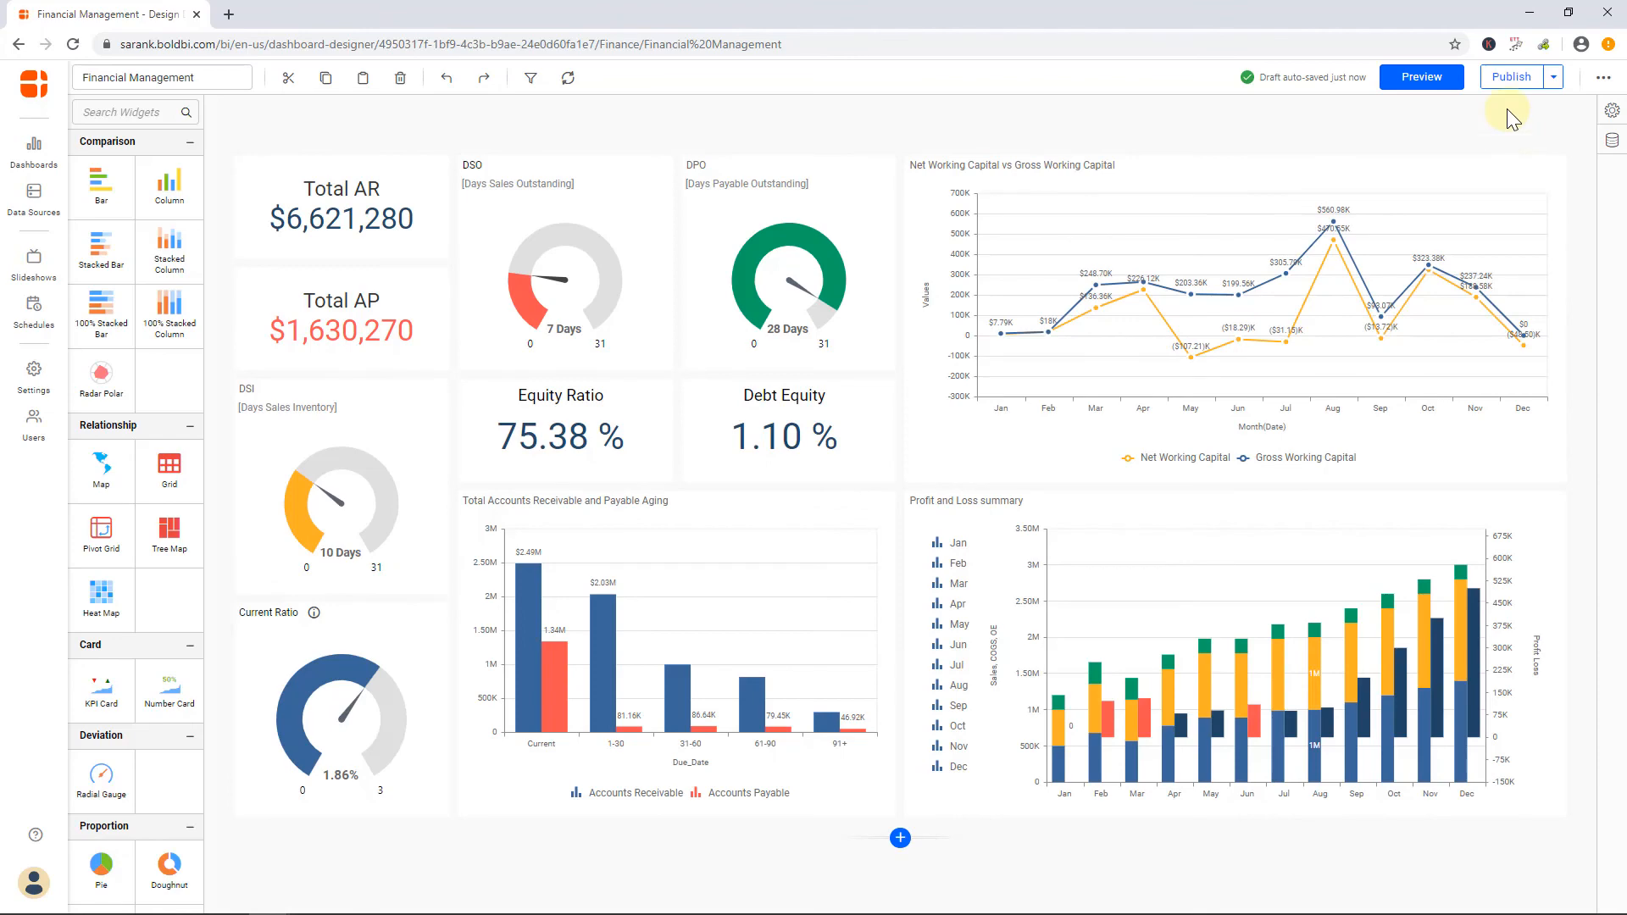
pyautogui.click(1504, 82)
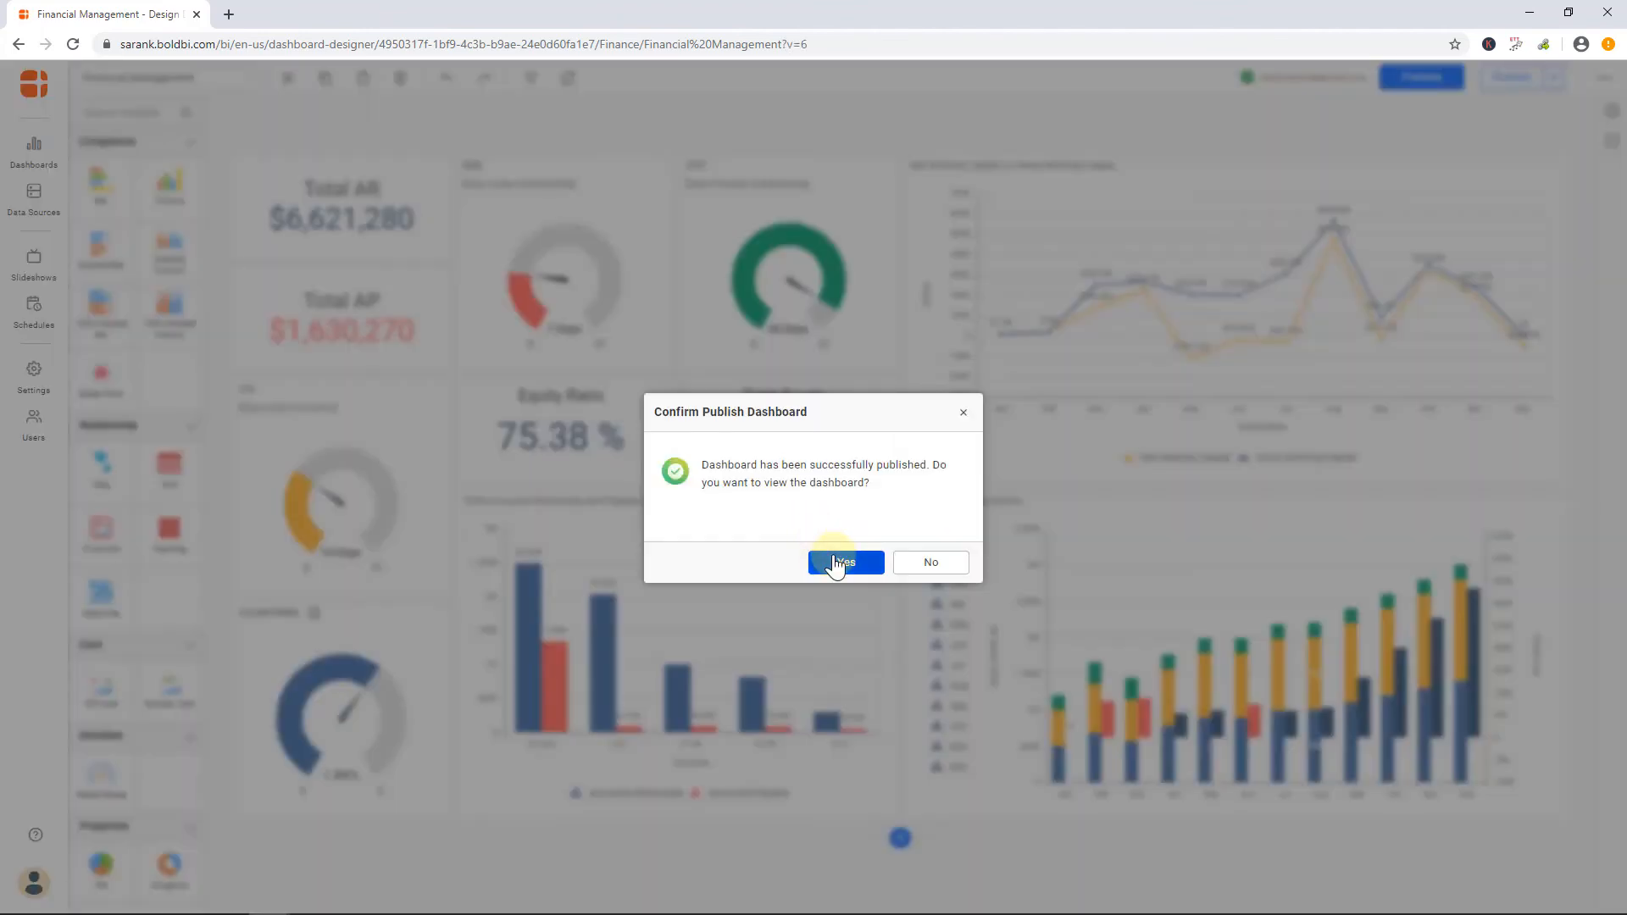
pyautogui.click(833, 557)
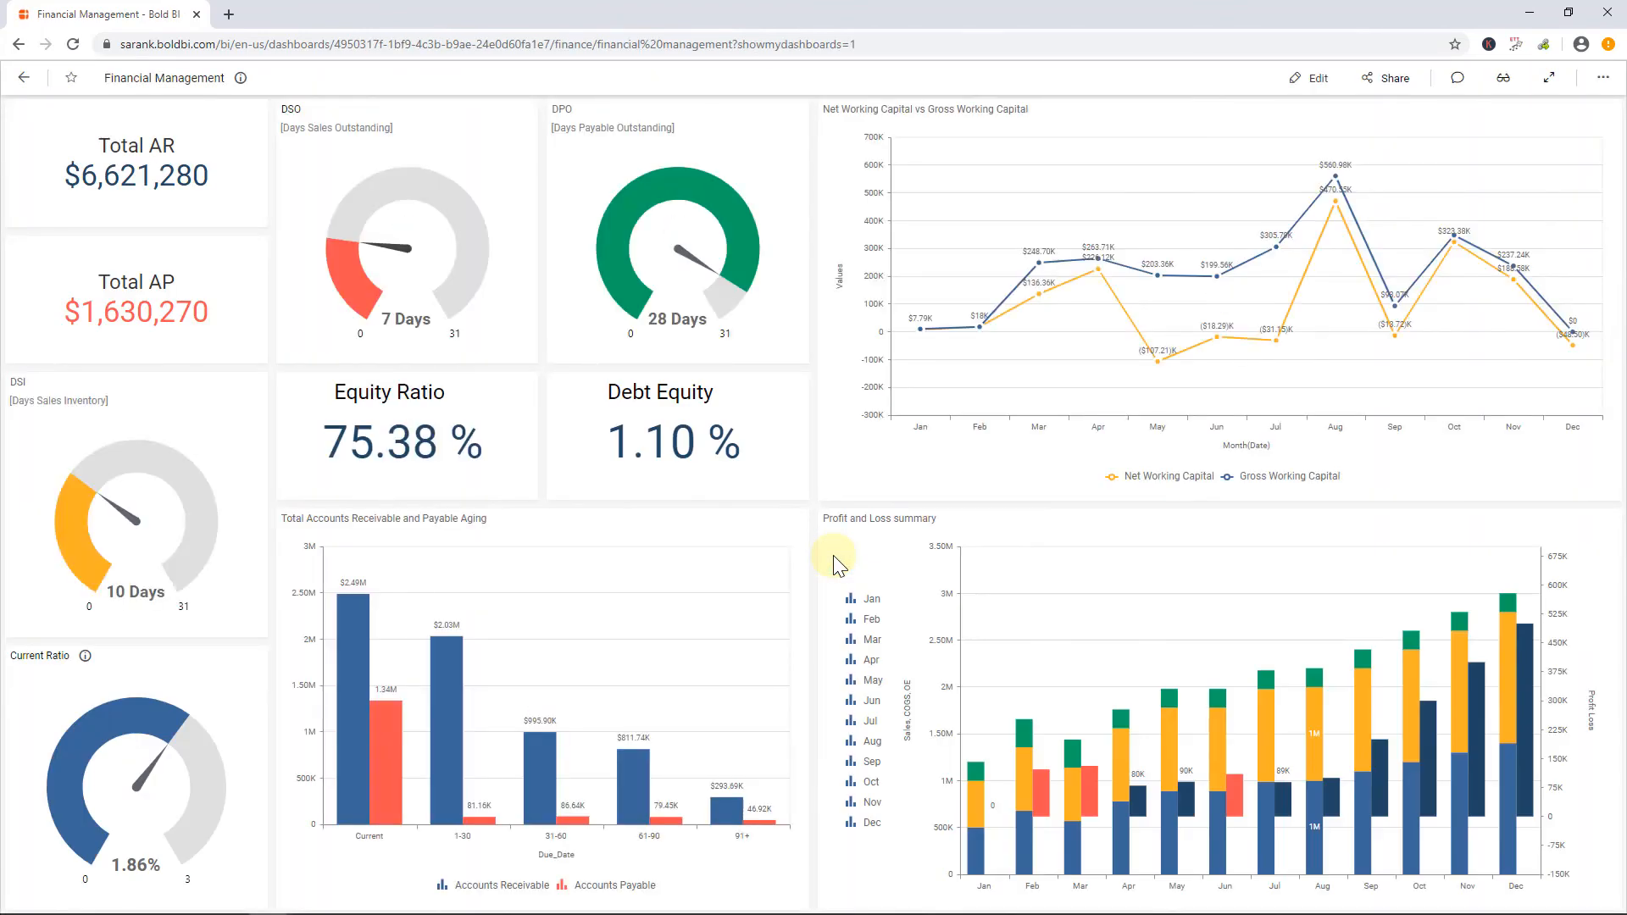